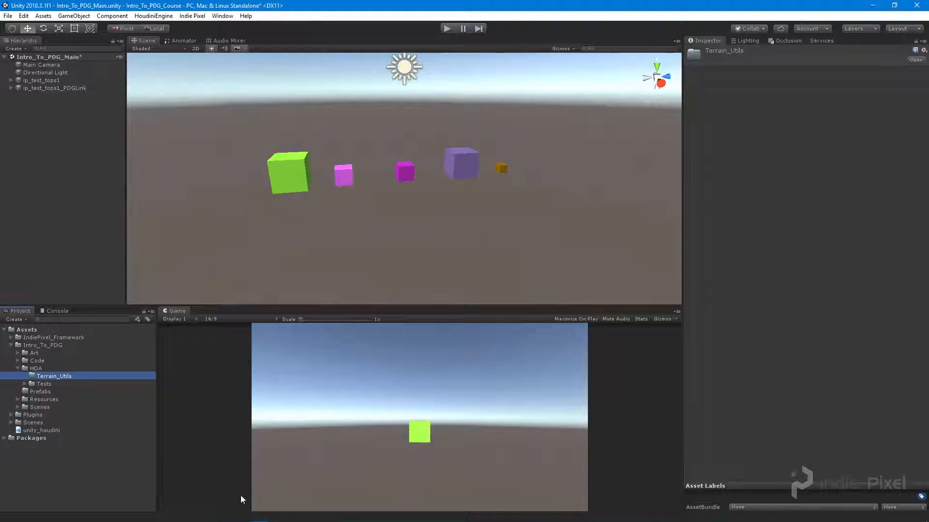
Copy ip_terrain_layout.hda from the Houdini project's hda folder into the Unity project's HDA/Terrain_Utils folder and return to Unity
{"action": "left_click", "coordinate": [56, 517]}
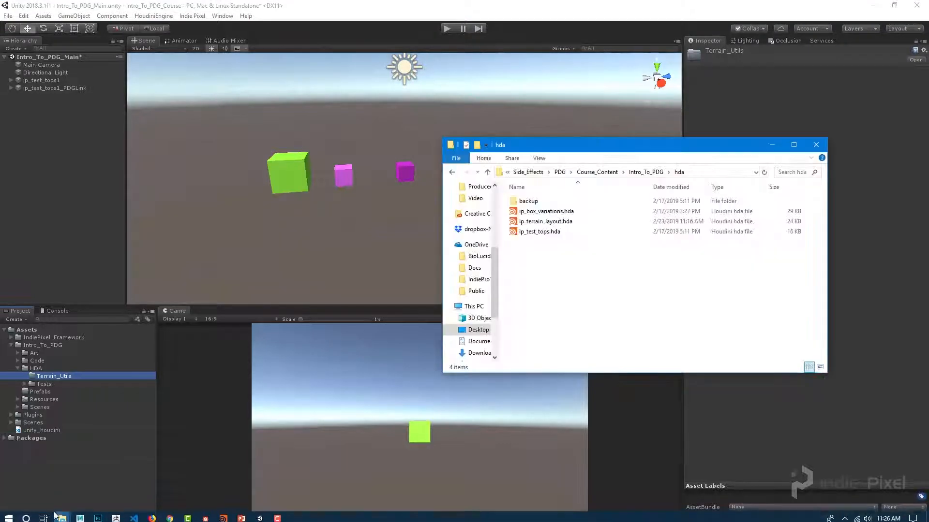
{"action": "left_click", "coordinate": [57, 517]}
{"action": "left_click", "coordinate": [144, 463]}
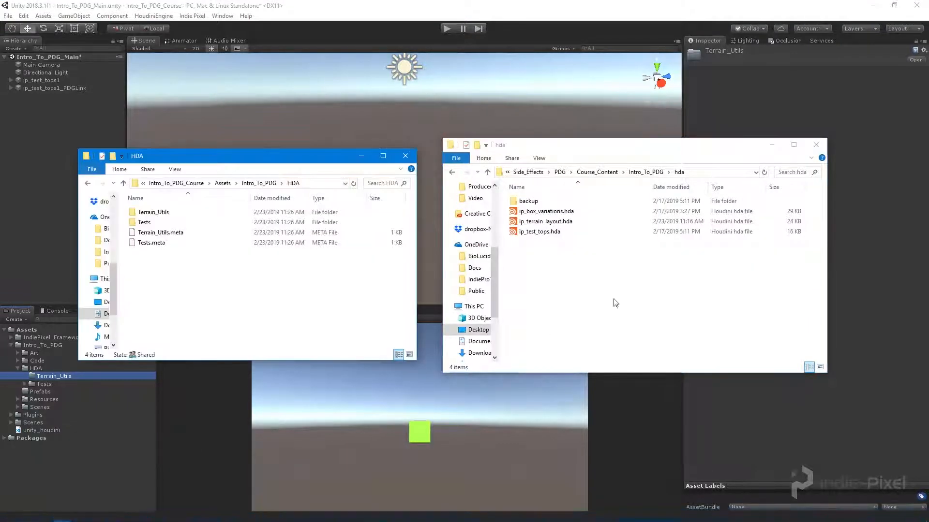
{"action": "left_click", "coordinate": [666, 264]}
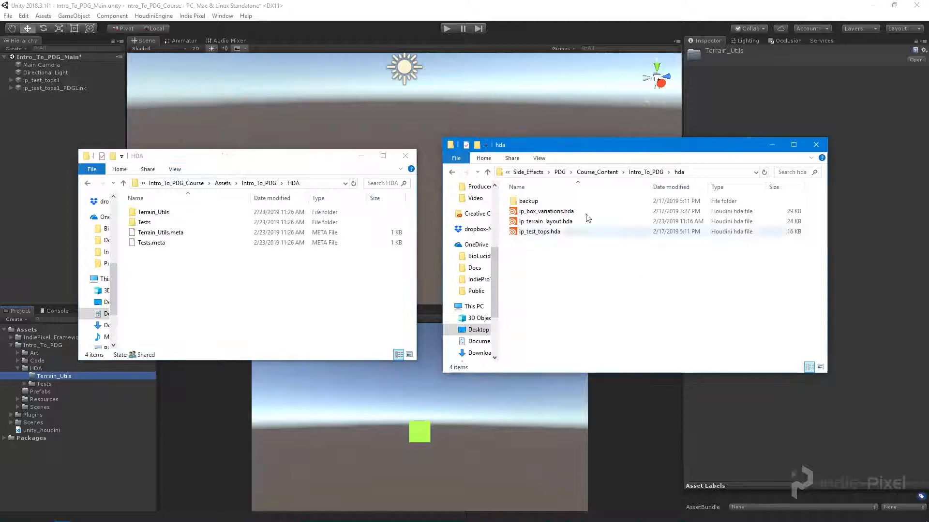
{"action": "left_click", "coordinate": [564, 226]}
{"action": "left_click", "coordinate": [284, 292]}
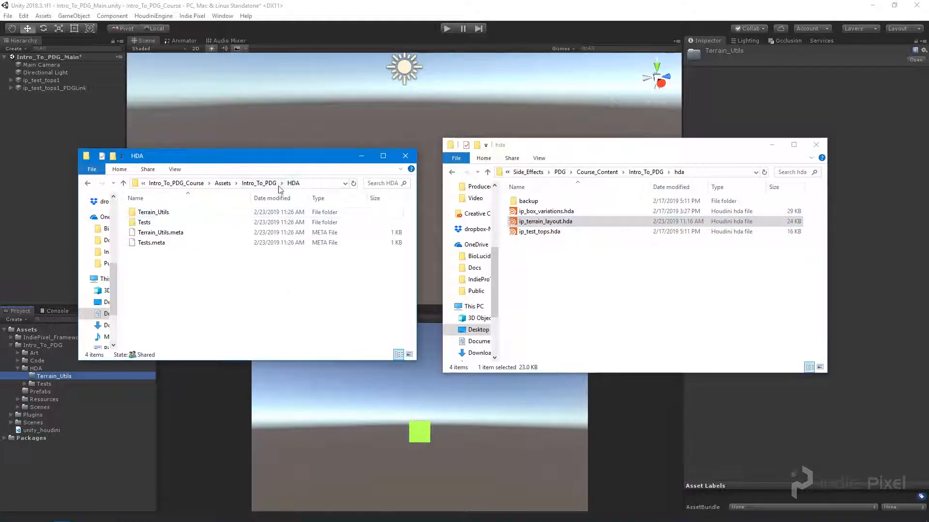
{"action": "double_click", "coordinate": [160, 212]}
{"action": "key", "text": "ctrl+v"}
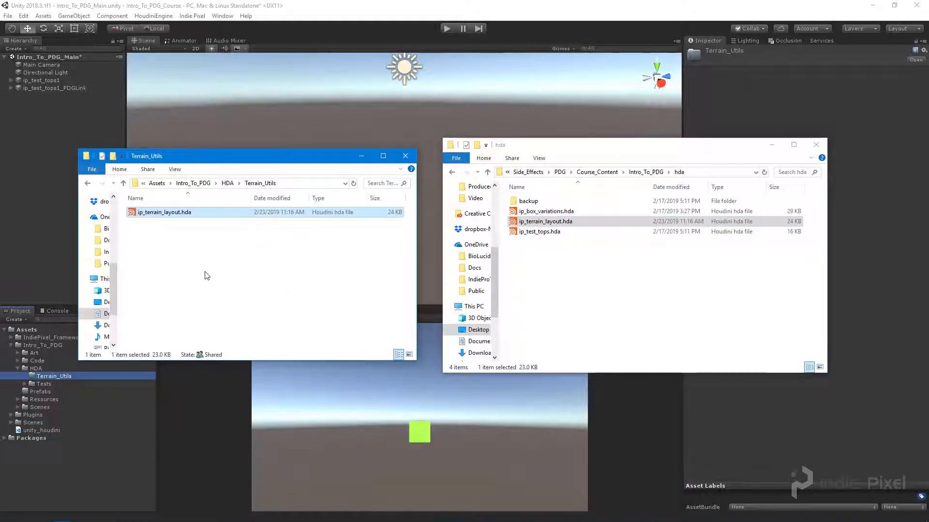
{"action": "left_click", "coordinate": [365, 16]}
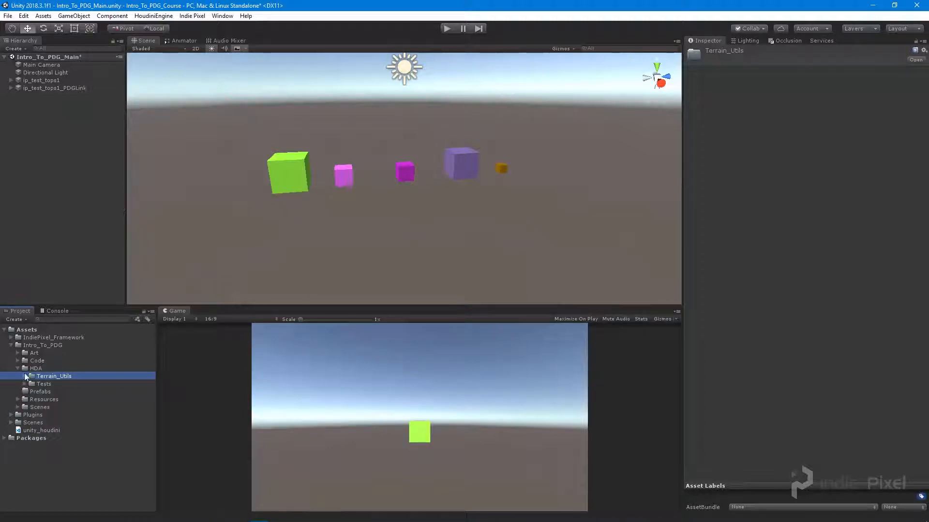
Delete the ip_test_tops1 and ip_test_tops1_PDGLink objects from the scene
{"action": "left_click", "coordinate": [56, 82]}
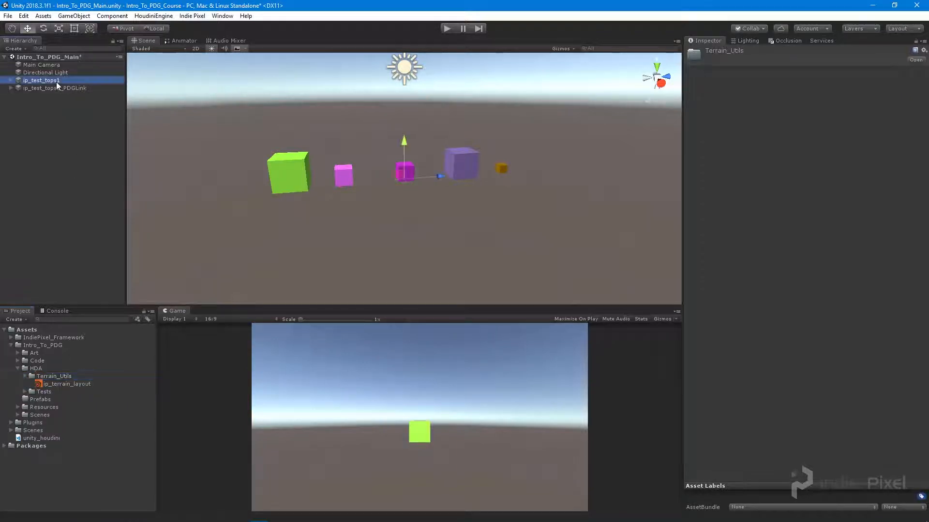
{"action": "left_click", "coordinate": [60, 87], "text": "shift"}
{"action": "key", "text": "Delete"}
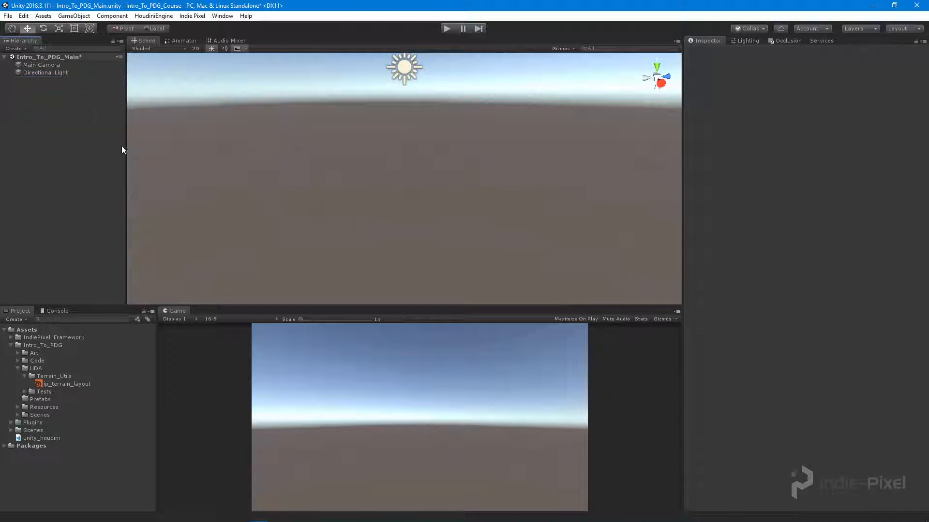
{"action": "left_click_drag", "start_coordinate": [125, 150], "coordinate": [122, 150]}
Add the ip_terrain_layout asset from Terrain_Utils to the scene and frame the generated terrain
{"action": "left_click_drag", "start_coordinate": [367, 219], "coordinate": [222, 365], "text": "alt"}
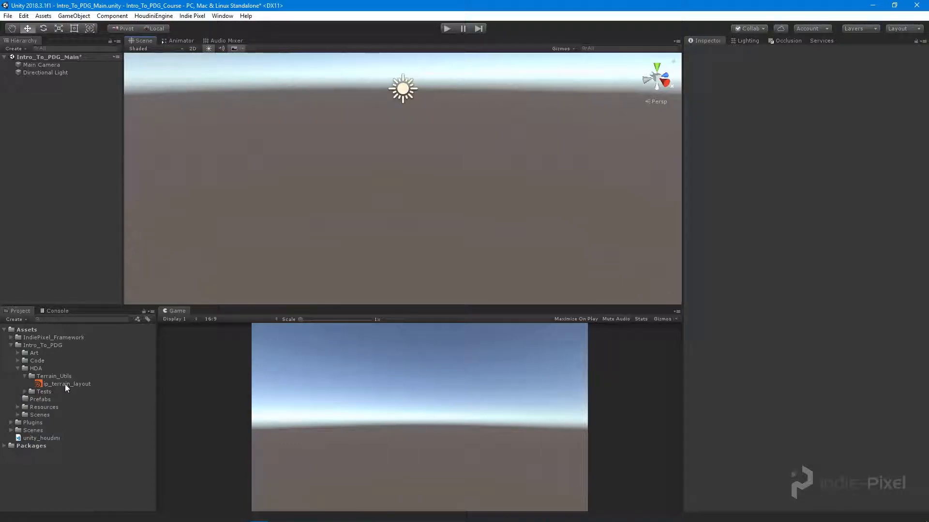
{"action": "left_click_drag", "start_coordinate": [65, 384], "coordinate": [63, 157]}
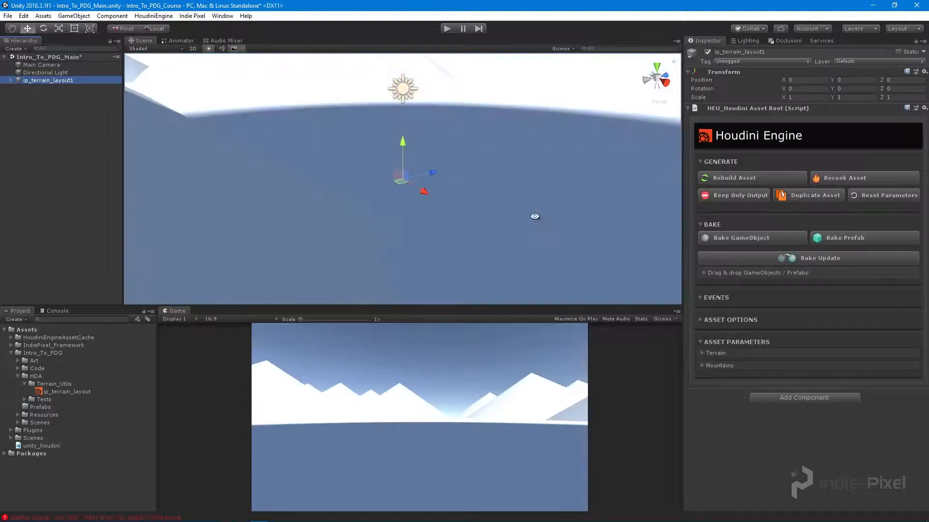
{"action": "left_click_drag", "start_coordinate": [535, 216], "coordinate": [345, 187], "text": "alt"}
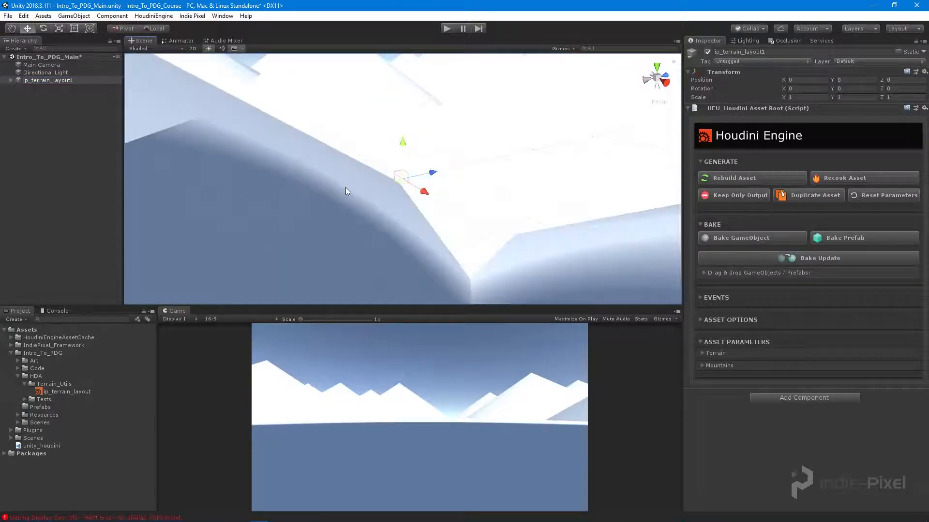
{"action": "key", "text": "f"}
{"action": "left_click_drag", "start_coordinate": [445, 213], "coordinate": [269, 224], "text": "alt"}
{"action": "scroll", "coordinate": [448, 219], "scroll_direction": "up", "scroll_amount": 5}
{"action": "scroll", "coordinate": [448, 218], "scroll_direction": "up", "scroll_amount": 3}
{"action": "left_click_drag", "start_coordinate": [447, 219], "coordinate": [344, 271], "text": "alt"}
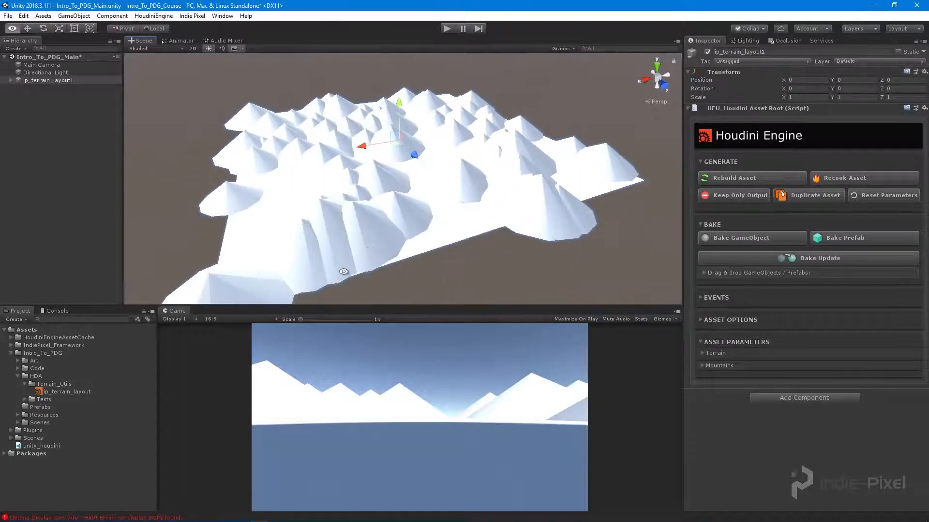
Enlarge the scene view by shrinking the game view, and narrow the project file area slightly
{"action": "left_click_drag", "start_coordinate": [156, 362], "coordinate": [144, 362]}
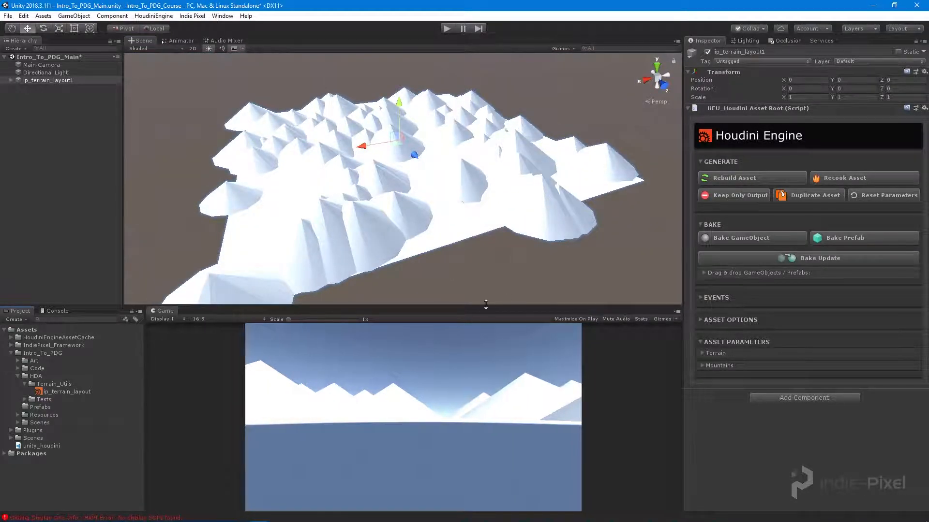
{"action": "left_click_drag", "start_coordinate": [483, 306], "coordinate": [482, 348]}
{"action": "left_click_drag", "start_coordinate": [464, 246], "coordinate": [476, 227], "text": "alt"}
Lower the Directional Light's intensity to 0.28 and inspect the terrain's shading
{"action": "left_click", "coordinate": [45, 72]}
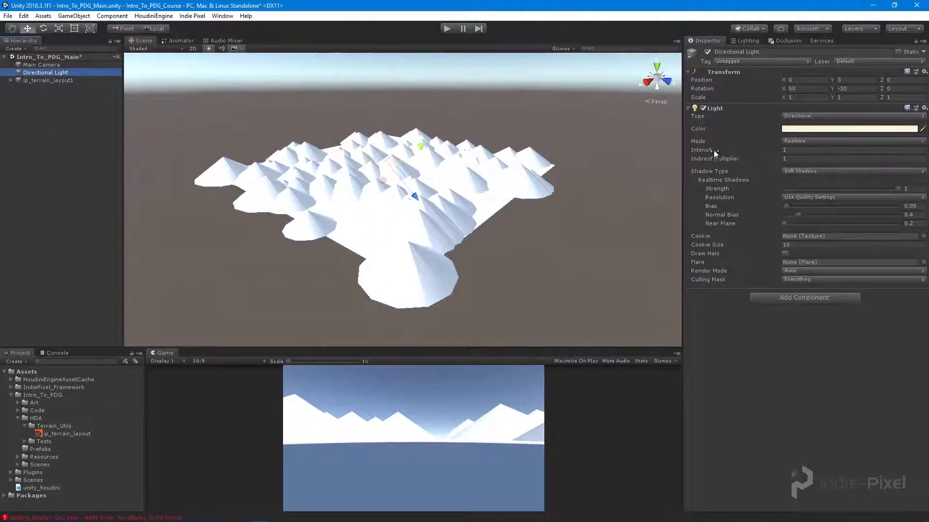
{"action": "left_click_drag", "start_coordinate": [720, 151], "coordinate": [703, 154]}
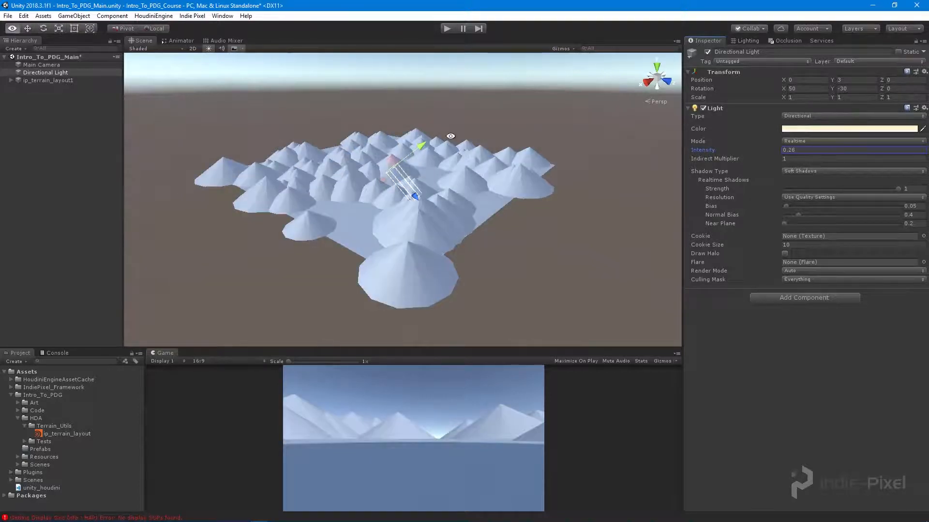
{"action": "left_click_drag", "start_coordinate": [545, 136], "coordinate": [543, 173], "text": "alt"}
{"action": "scroll", "coordinate": [515, 170], "scroll_direction": "up", "scroll_amount": 4}
{"action": "left_click_drag", "start_coordinate": [280, 202], "coordinate": [414, 213], "text": "alt"}
{"action": "scroll", "coordinate": [504, 208], "scroll_direction": "down", "scroll_amount": 3}
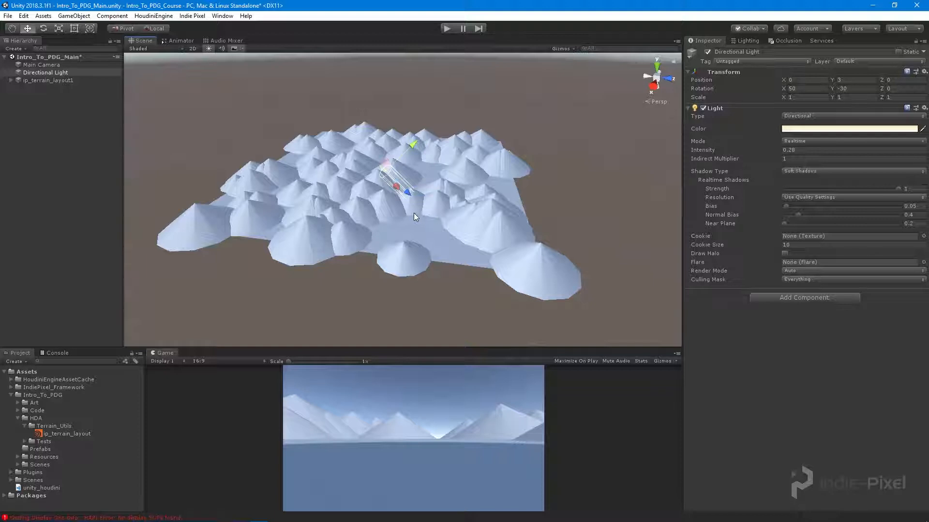
Switch the transform handle to global and raise the Directional Light above the terrain to a Y position of 898
{"action": "key", "text": "x"}
{"action": "left_click_drag", "start_coordinate": [384, 132], "coordinate": [383, 29]}
{"action": "scroll", "coordinate": [486, 241], "scroll_direction": "down", "scroll_amount": 6}
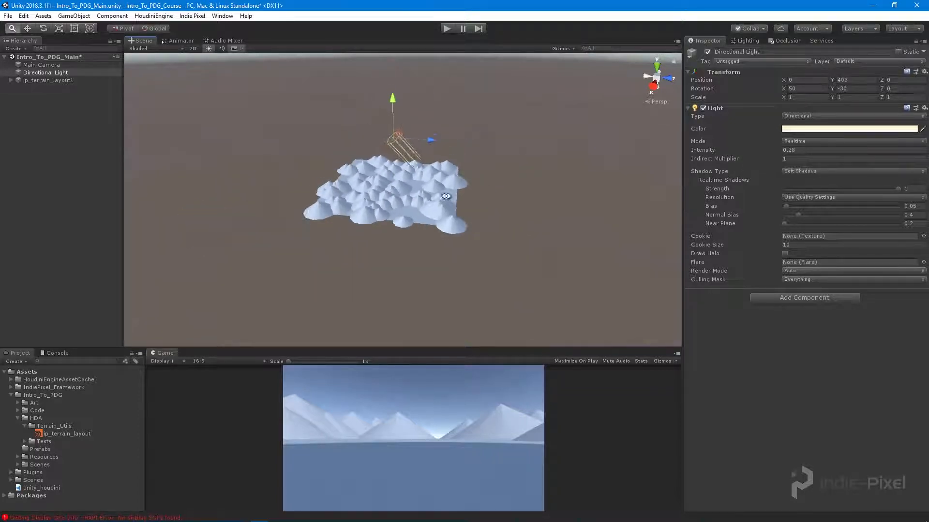
{"action": "left_click_drag", "start_coordinate": [483, 237], "coordinate": [442, 212], "text": "alt"}
{"action": "left_click_drag", "start_coordinate": [395, 97], "coordinate": [395, 25]}
{"action": "scroll", "coordinate": [367, 207], "scroll_direction": "up", "scroll_amount": 6}
{"action": "scroll", "coordinate": [367, 207], "scroll_direction": "up", "scroll_amount": 3}
{"action": "left_click_drag", "start_coordinate": [368, 207], "coordinate": [471, 234], "text": "alt"}
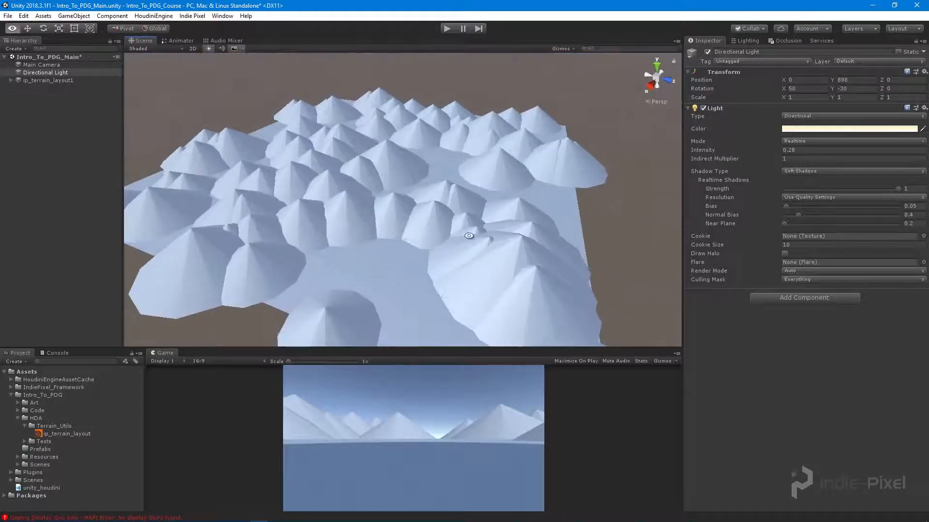
{"action": "scroll", "coordinate": [413, 182], "scroll_direction": "down", "scroll_amount": 3}
{"action": "left_click_drag", "start_coordinate": [413, 182], "coordinate": [444, 149], "text": "alt"}
Select the ip_terrain_layout1 object and expand its Houdini asset options for review
{"action": "left_click", "coordinate": [34, 79]}
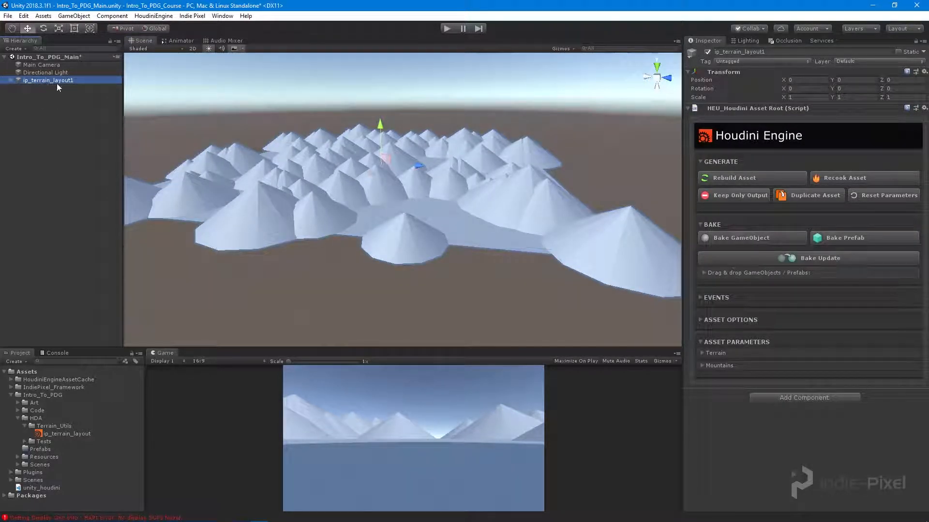
{"action": "left_click", "coordinate": [702, 320]}
{"action": "scroll", "coordinate": [767, 324], "scroll_direction": "down", "scroll_amount": 2}
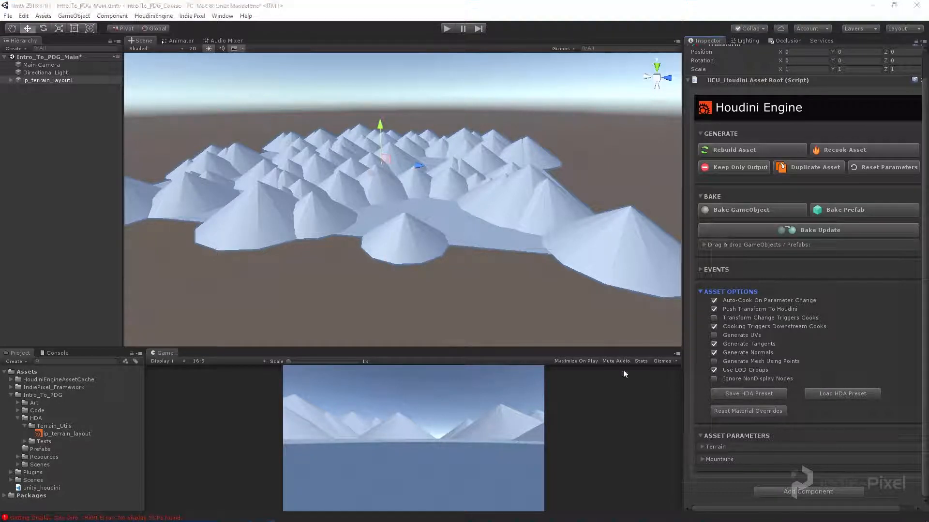
Switch to Houdini, open the type properties of ip_terrain_layout, and show its Editable Nodes setting
{"action": "left_click", "coordinate": [223, 519]}
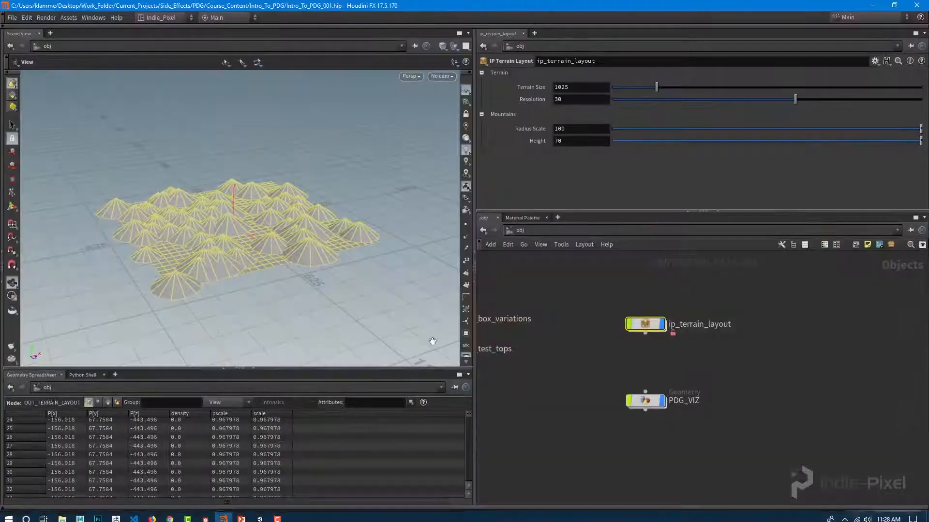
{"action": "right_click", "coordinate": [648, 323]}
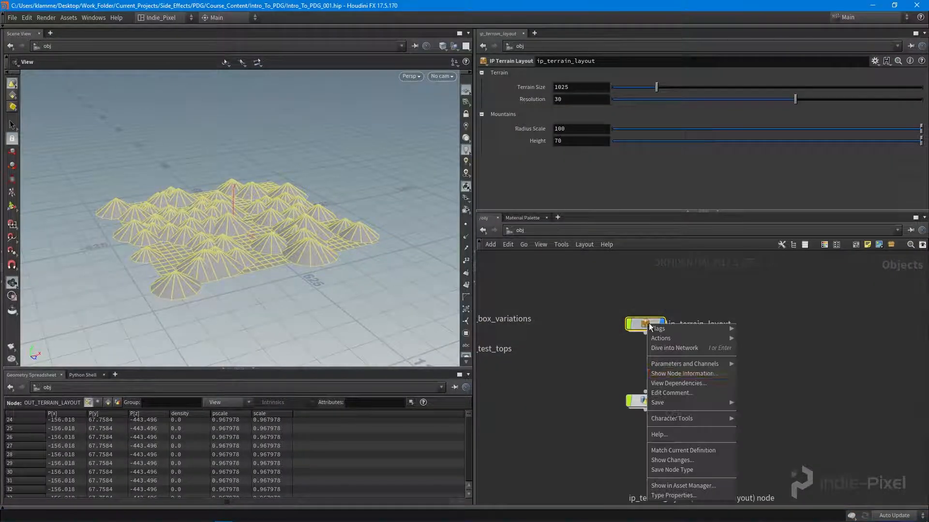
{"action": "left_click", "coordinate": [668, 495]}
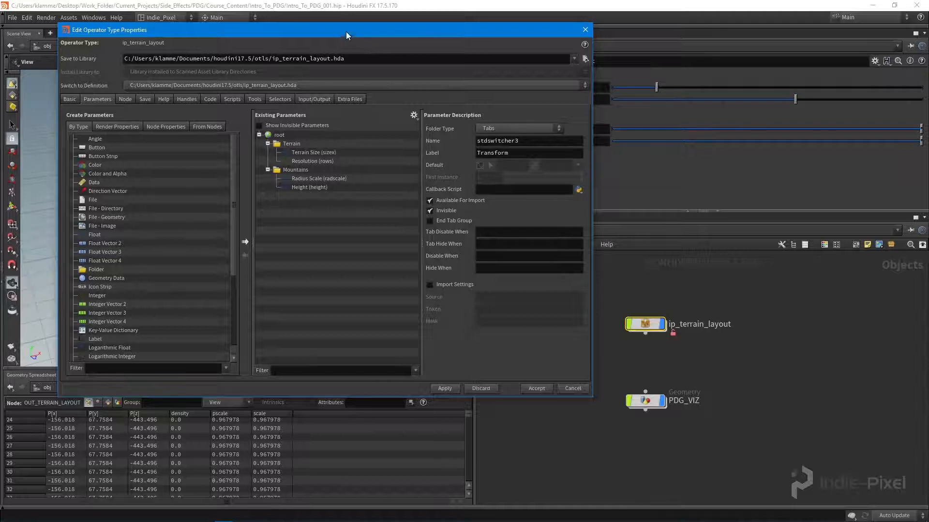
{"action": "left_click_drag", "start_coordinate": [346, 31], "coordinate": [316, 44]}
{"action": "left_click", "coordinate": [97, 112]}
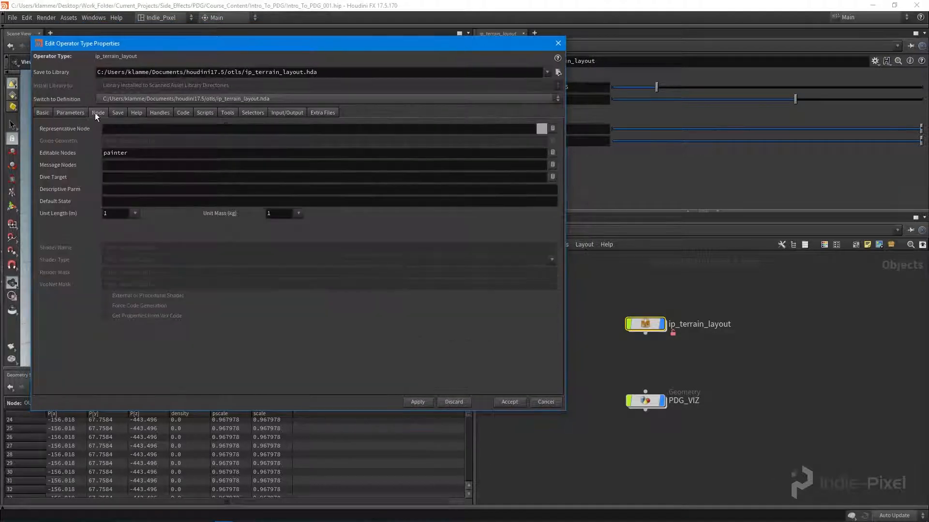
{"action": "left_click_drag", "start_coordinate": [140, 153], "coordinate": [94, 155]}
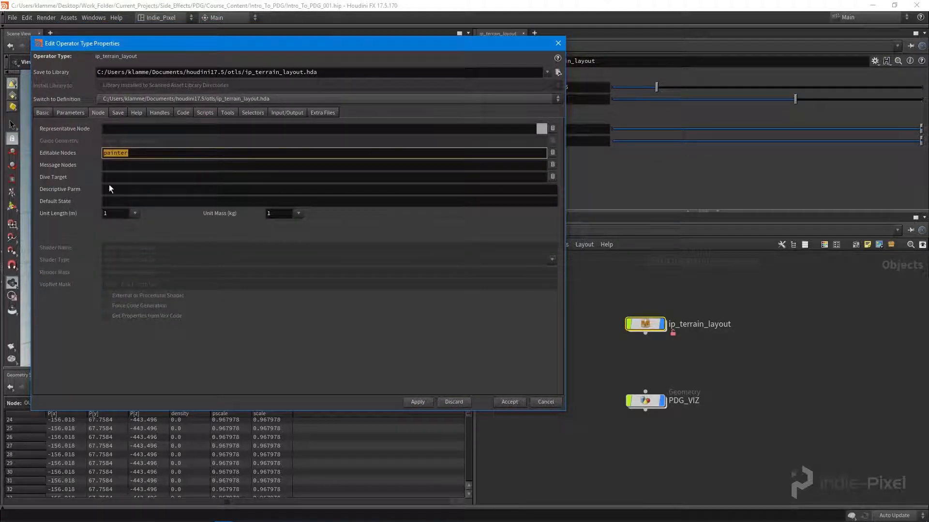
Inspect the painting network inside ip_terrain_layout and locate the painter node's name
{"action": "double_click", "coordinate": [651, 329]}
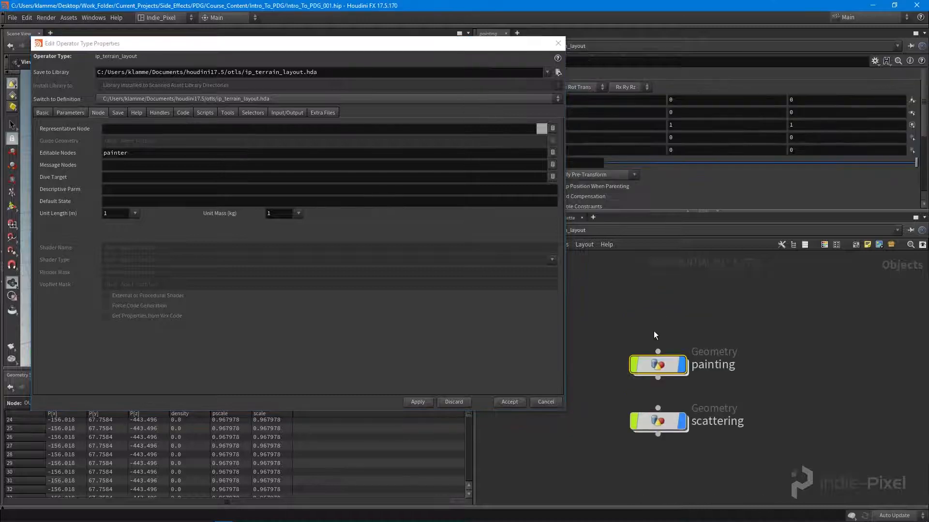
{"action": "double_click", "coordinate": [657, 364]}
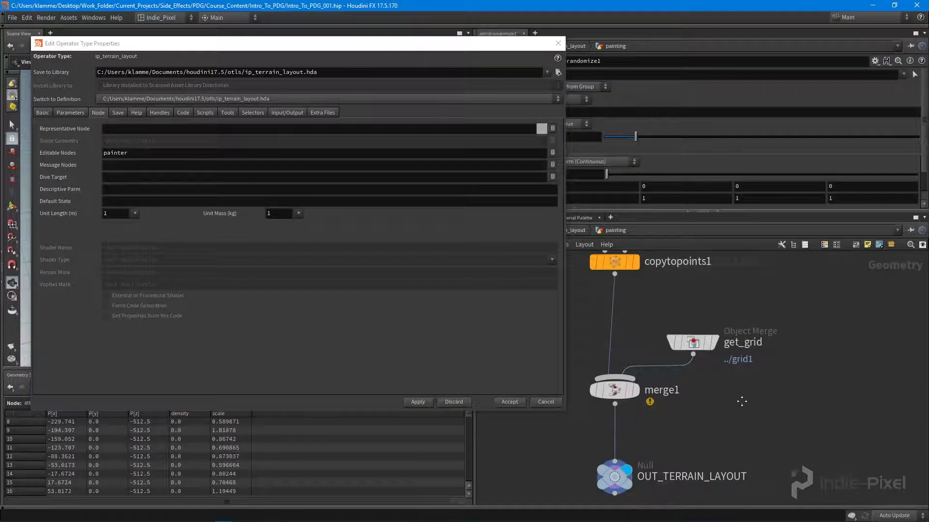
{"action": "key", "text": "u"}
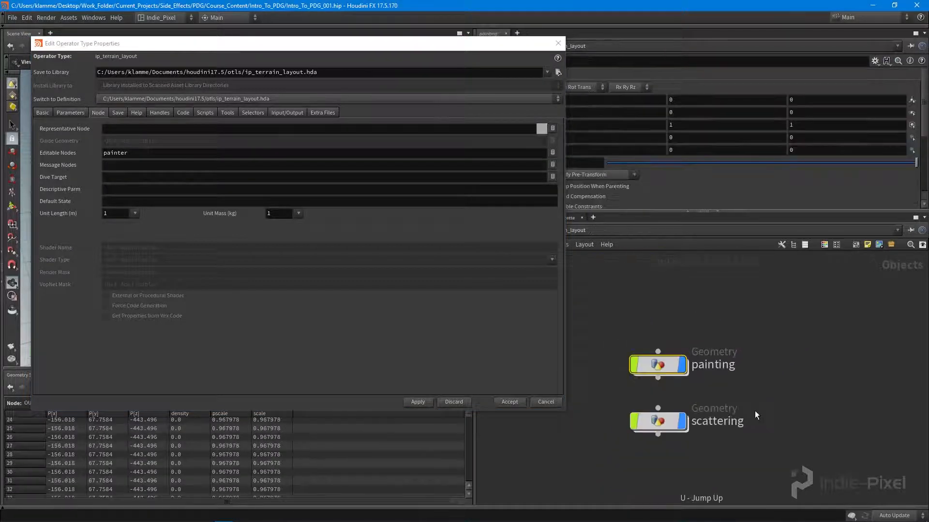
{"action": "double_click", "coordinate": [660, 372]}
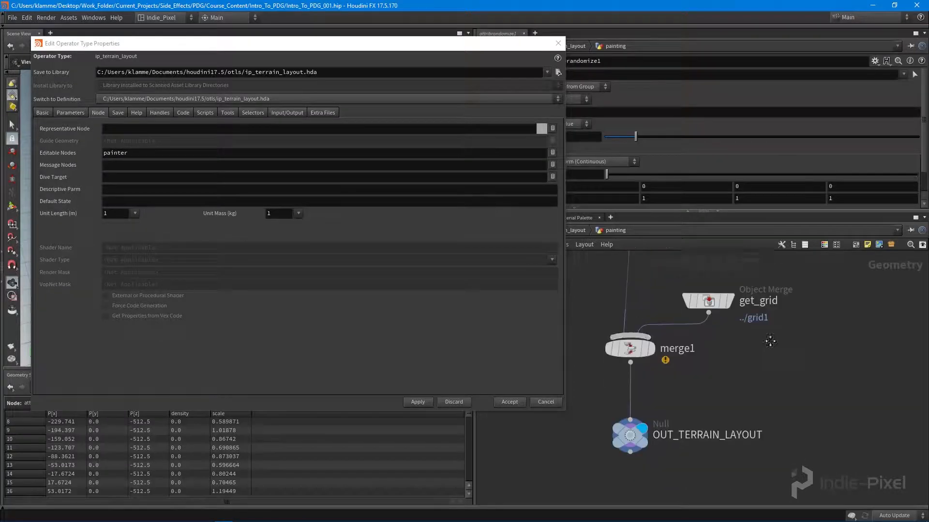
{"action": "key", "text": "u"}
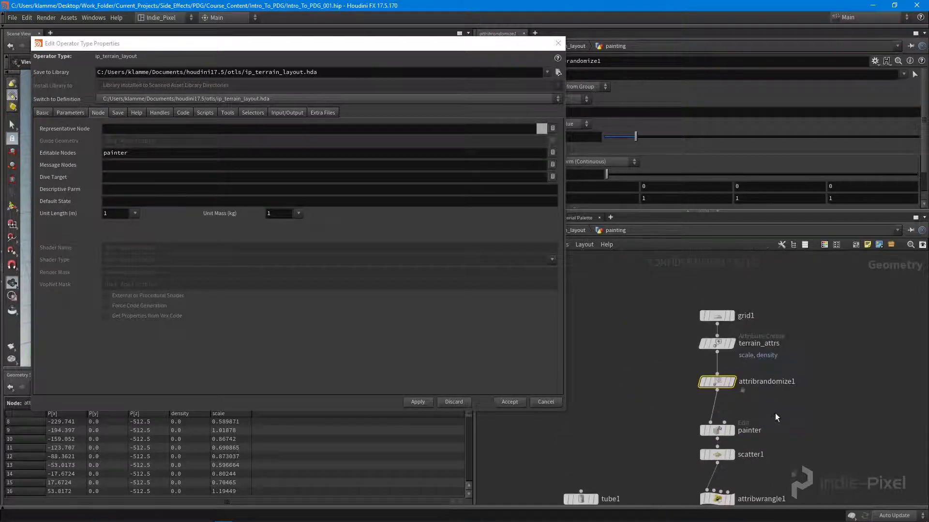
{"action": "double_click", "coordinate": [747, 345]}
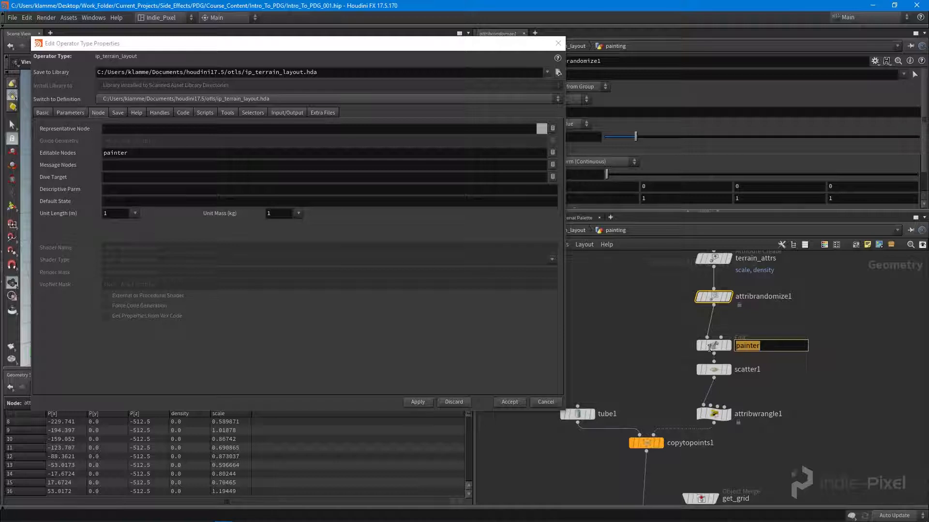
Choose the painter node inside the painting network of ip_terrain_layout as an entry for Editable Nodes
{"action": "left_click", "coordinate": [155, 154]}
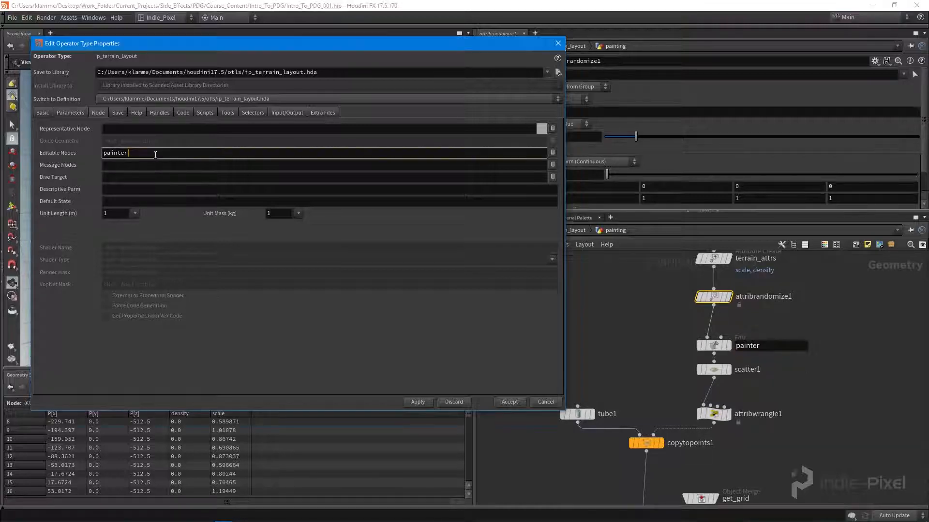
{"action": "left_click", "coordinate": [553, 152]}
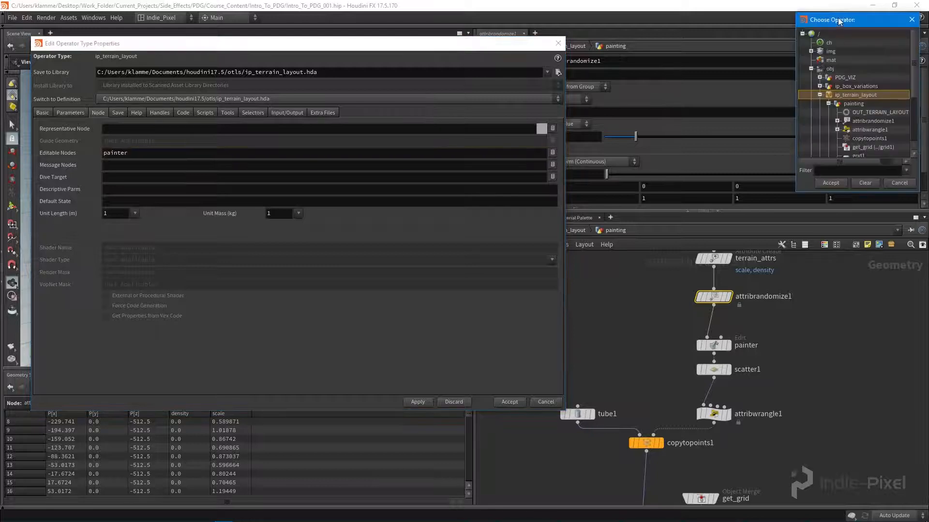
{"action": "left_click_drag", "start_coordinate": [838, 20], "coordinate": [653, 26]}
{"action": "left_click_drag", "start_coordinate": [735, 197], "coordinate": [804, 285]}
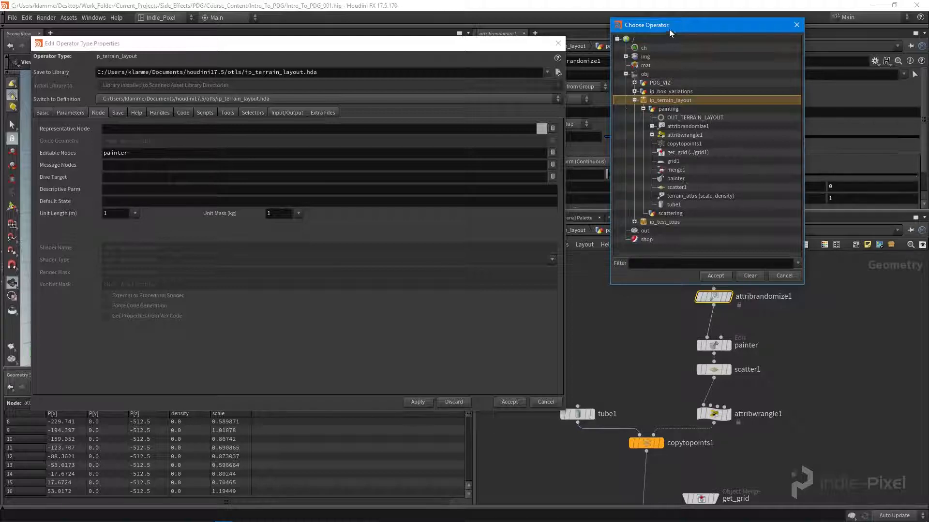
{"action": "left_click_drag", "start_coordinate": [669, 29], "coordinate": [654, 44]}
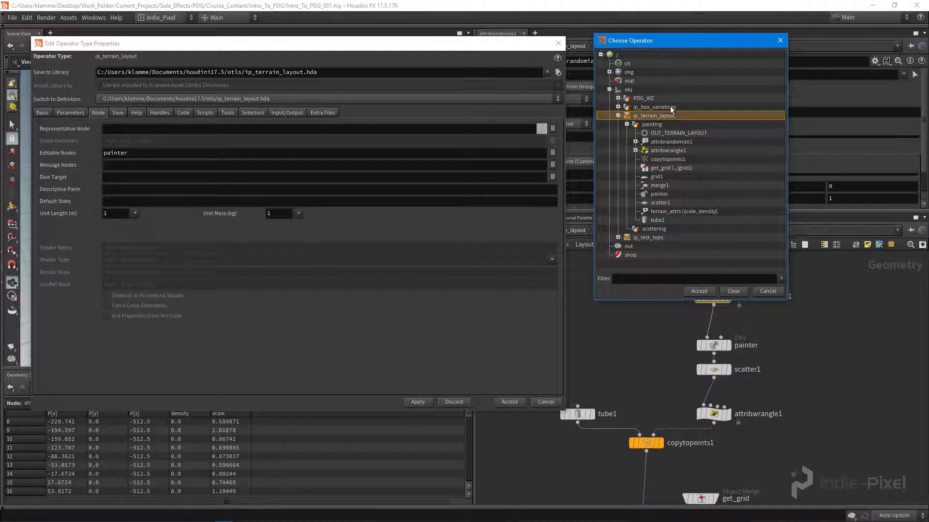
{"action": "left_click", "coordinate": [661, 194]}
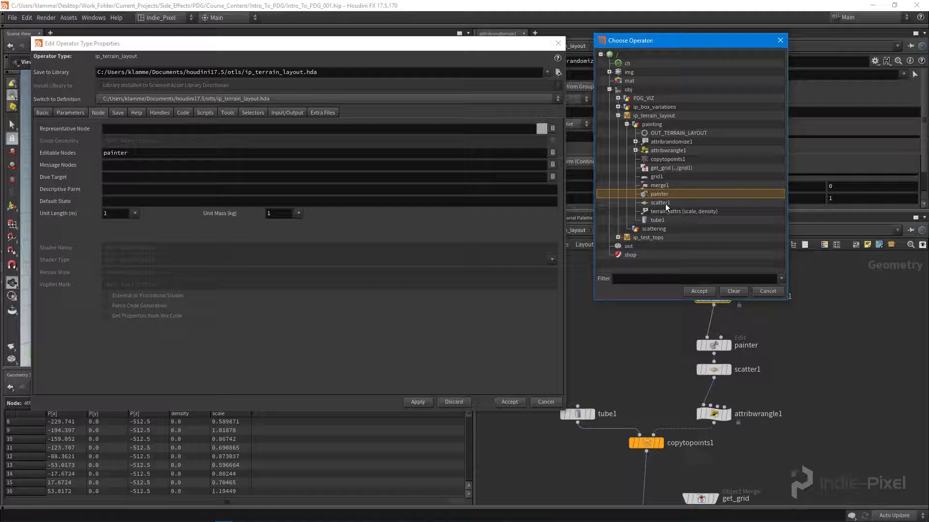
{"action": "left_click", "coordinate": [694, 291]}
Remove the standalone painter entry from Editable Nodes, keeping only painting/painter, and accept the type properties
{"action": "left_click_drag", "start_coordinate": [132, 153], "coordinate": [102, 153]}
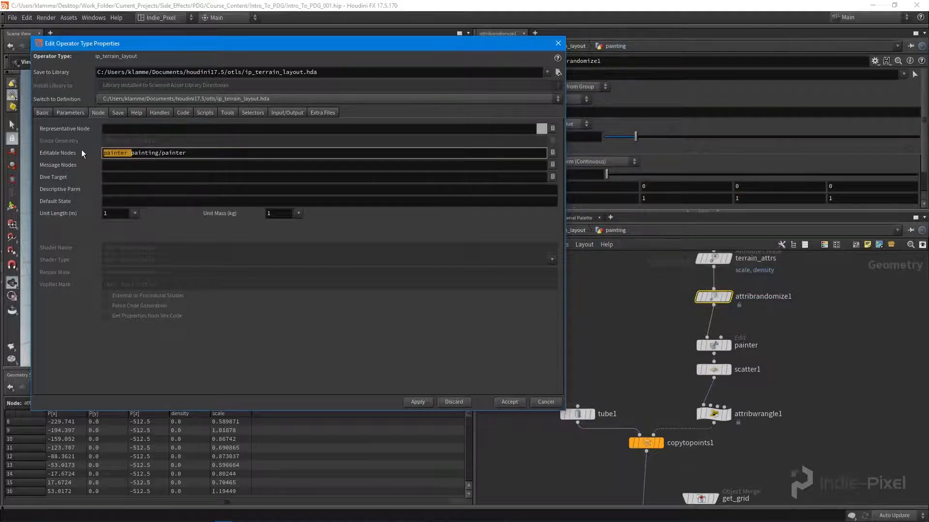
{"action": "key", "text": "BackSpace"}
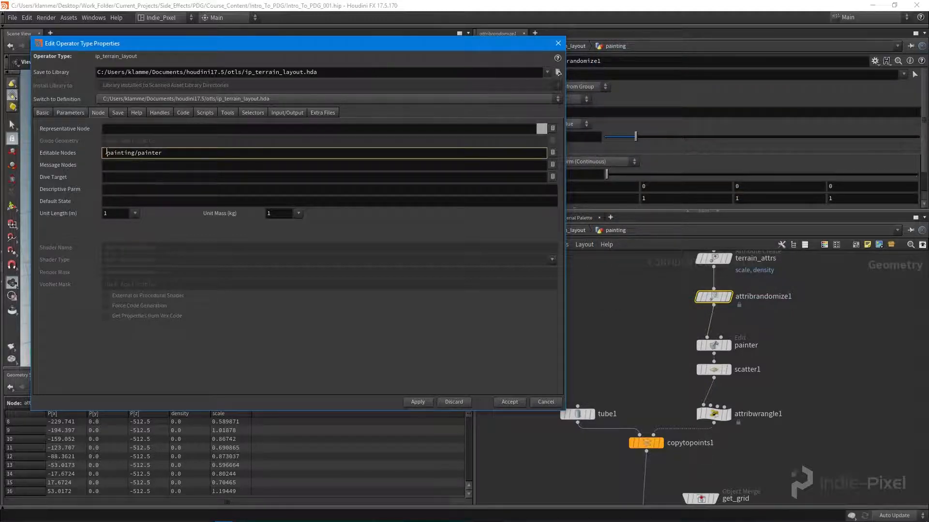
{"action": "left_click_drag", "start_coordinate": [176, 153], "coordinate": [110, 154]}
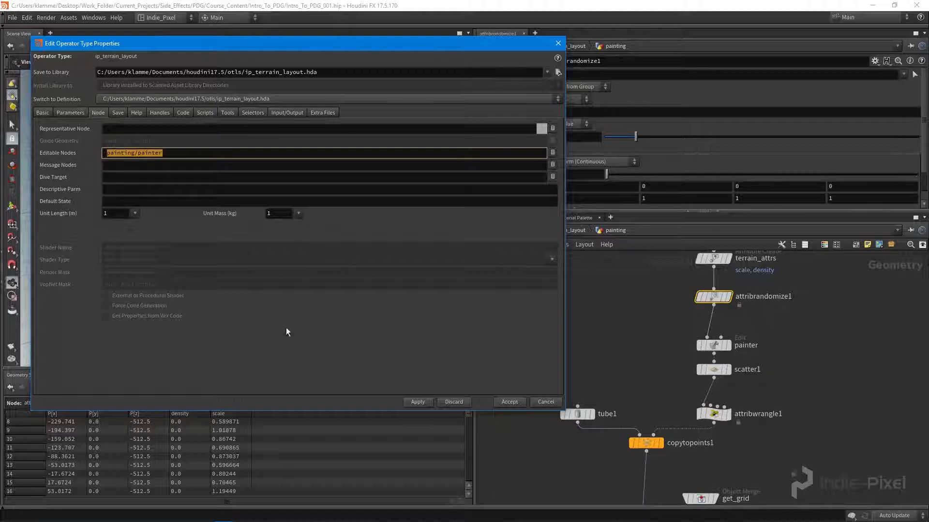
{"action": "left_click", "coordinate": [418, 405]}
{"action": "left_click", "coordinate": [517, 405]}
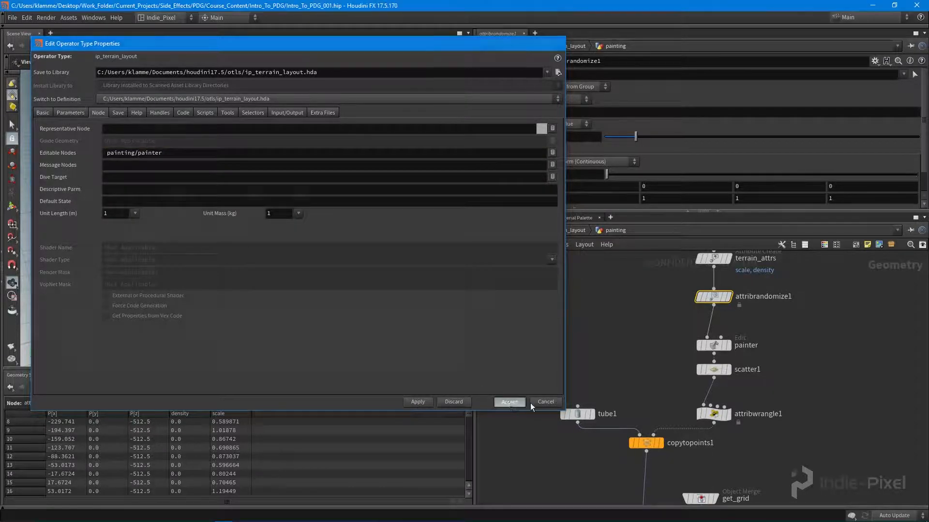
Return to the object level, recheck and accept the type properties of ip_terrain_layout, and save its node type
{"action": "scroll", "coordinate": [768, 390], "scroll_direction": "down", "scroll_amount": 3}
{"action": "middle_click_drag", "start_coordinate": [768, 390], "coordinate": [724, 411]}
{"action": "key", "text": "u"}
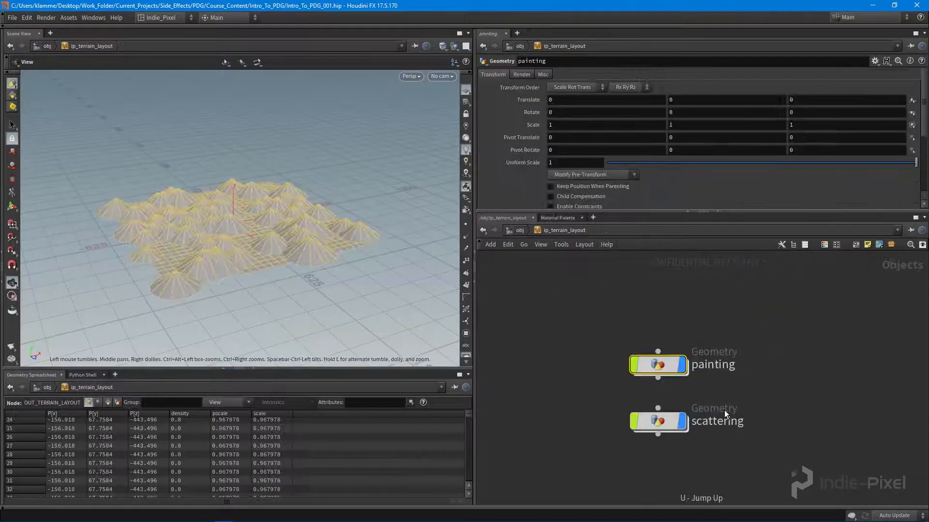
{"action": "key", "text": "u"}
{"action": "right_click", "coordinate": [648, 328]}
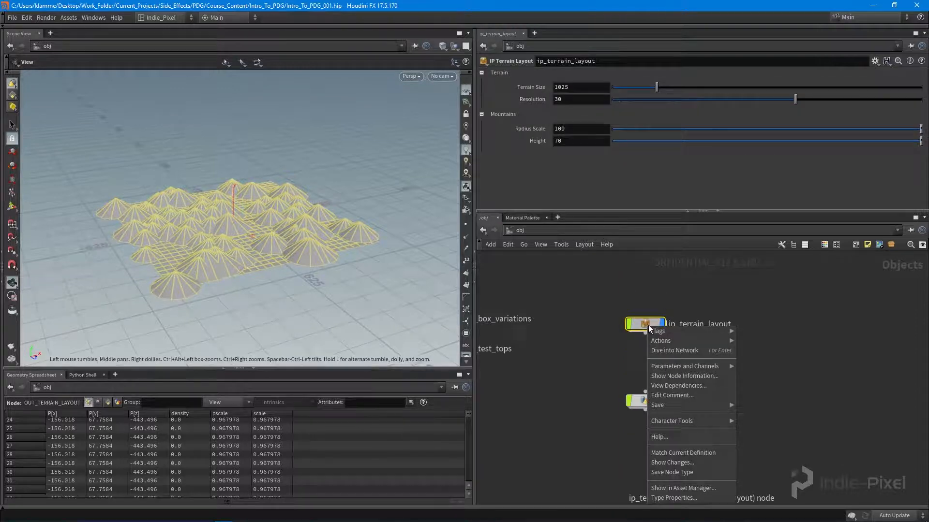
{"action": "left_click", "coordinate": [674, 498]}
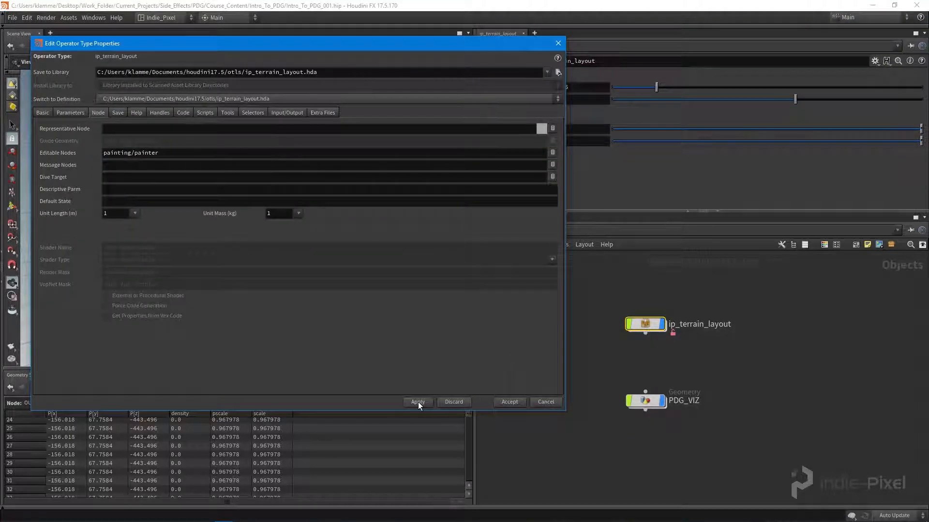
{"action": "left_click", "coordinate": [508, 401]}
{"action": "right_click", "coordinate": [647, 323]}
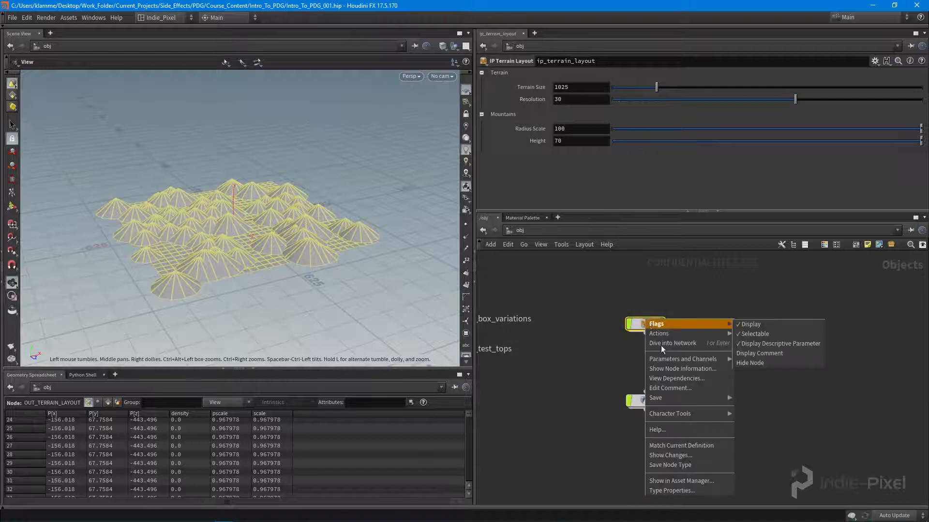
{"action": "left_click", "coordinate": [667, 465]}
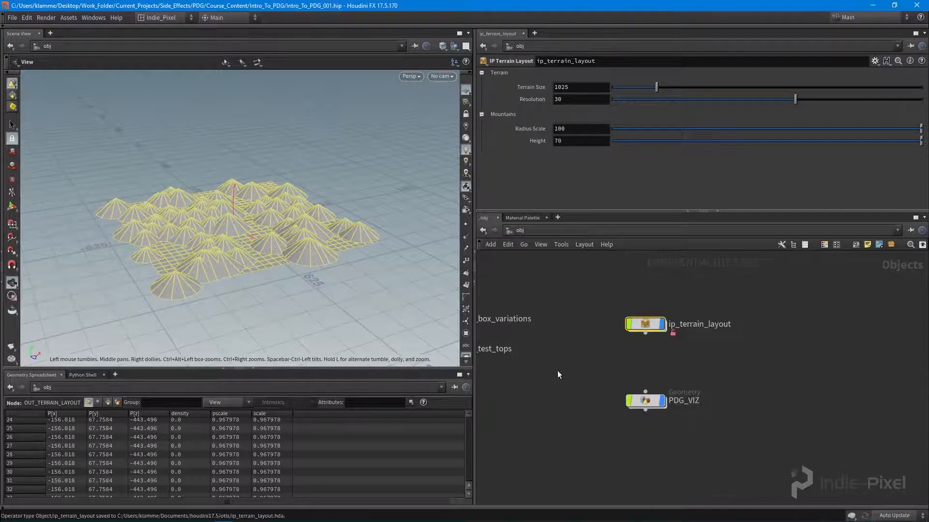
Switch to File Explorer and bring up both the hda folder and the Unity project's Terrain_Utils folder
{"action": "mouse_move", "coordinate": [429, 521]}
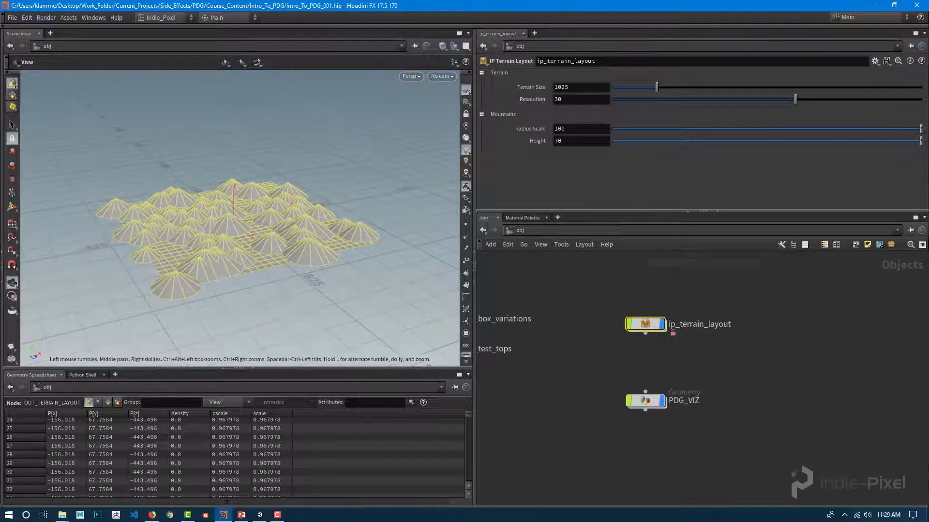
{"action": "left_click", "coordinate": [68, 516]}
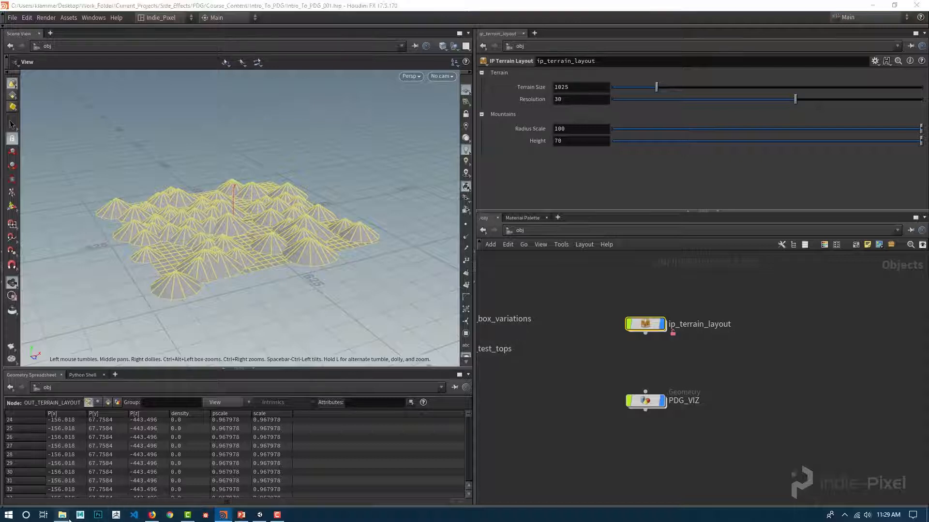
{"action": "left_click", "coordinate": [68, 516]}
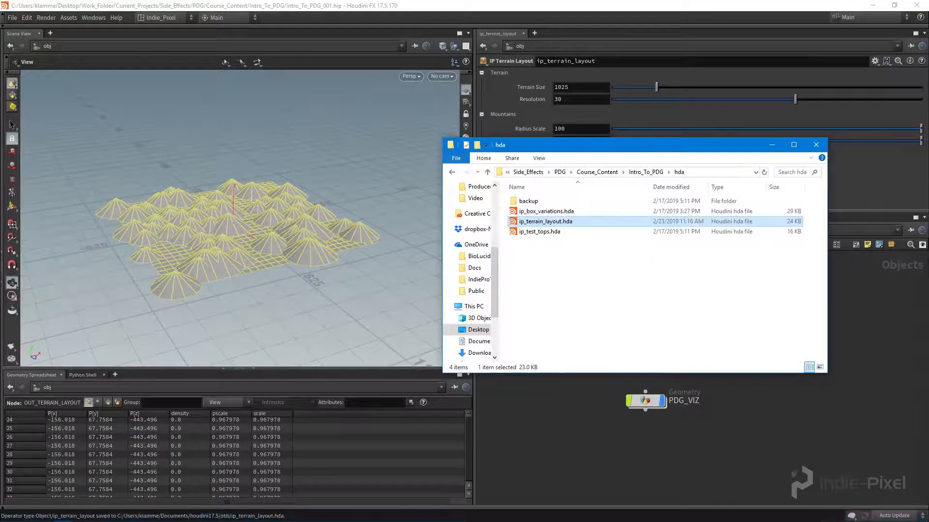
{"action": "mouse_move", "coordinate": [68, 517]}
{"action": "left_click", "coordinate": [150, 459]}
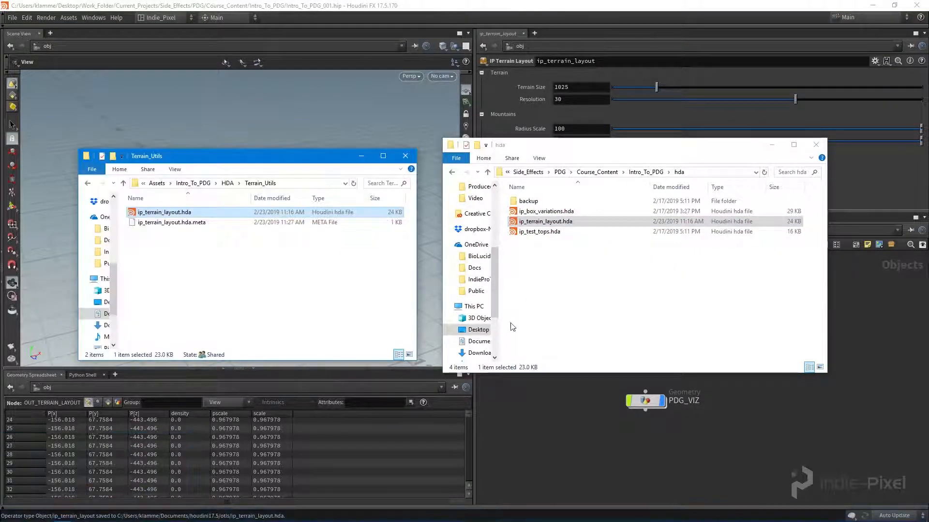
Copy ip_terrain_layout.hda from Documents > houdini17.5 > otls into the Terrain_Utils folder, replacing the existing file
{"action": "left_click_drag", "start_coordinate": [499, 336], "coordinate": [550, 341]}
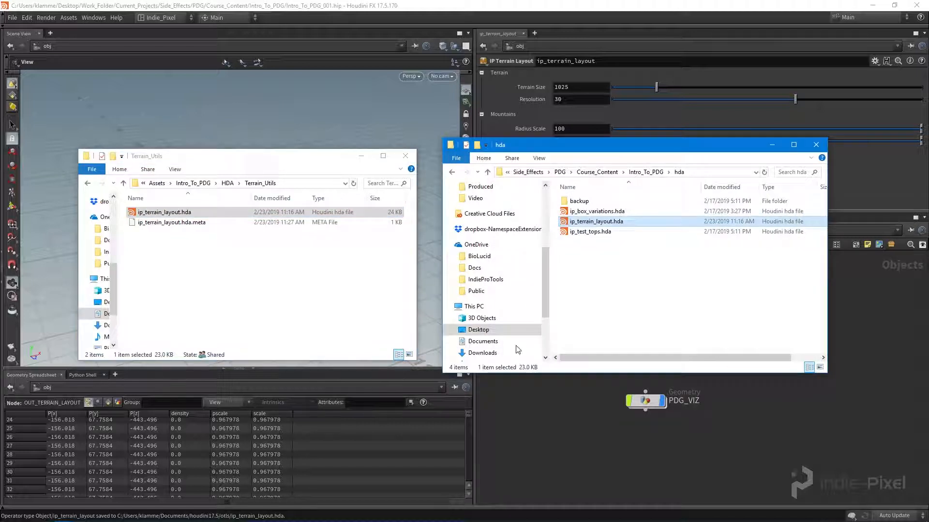
{"action": "left_click", "coordinate": [480, 343]}
{"action": "scroll", "coordinate": [656, 278], "scroll_direction": "down", "scroll_amount": 4}
{"action": "scroll", "coordinate": [656, 279], "scroll_direction": "down", "scroll_amount": 3}
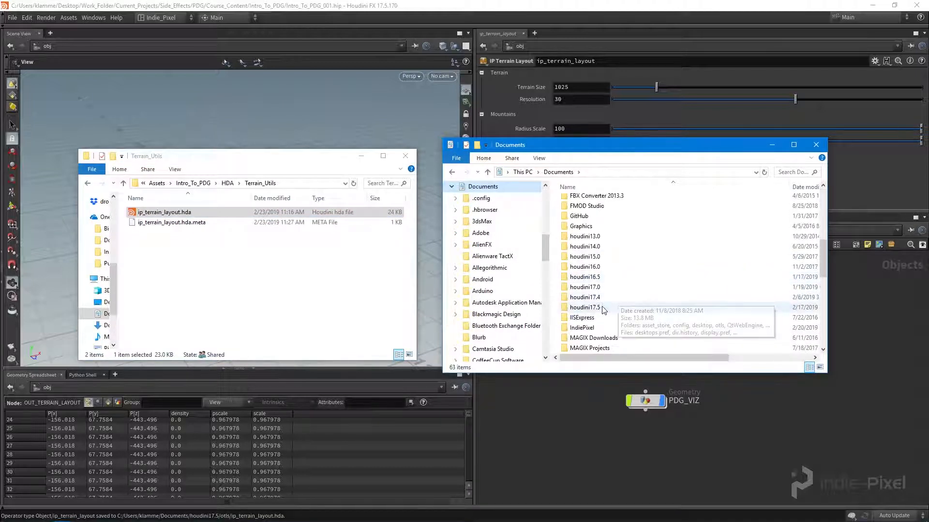
{"action": "double_click", "coordinate": [622, 305]}
{"action": "double_click", "coordinate": [594, 234]}
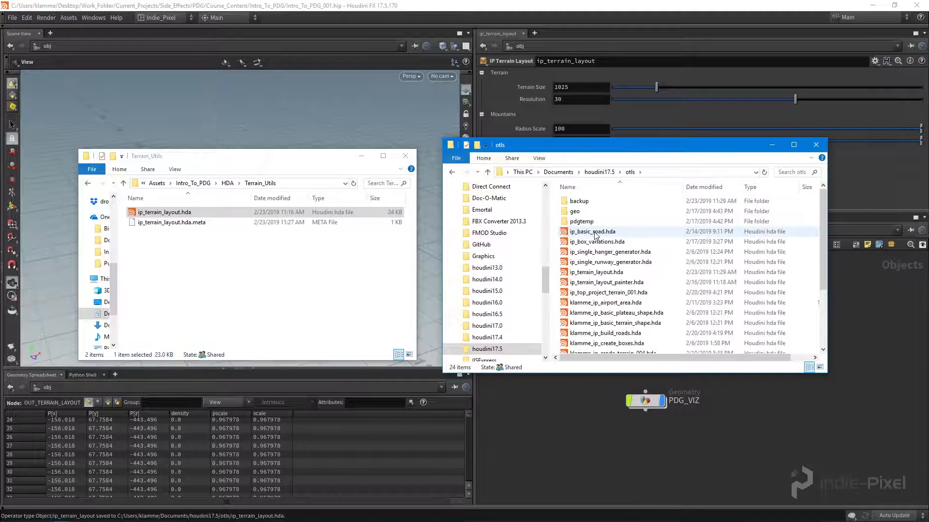
{"action": "left_click_drag", "start_coordinate": [627, 275], "coordinate": [247, 293]}
{"action": "left_click", "coordinate": [458, 199]}
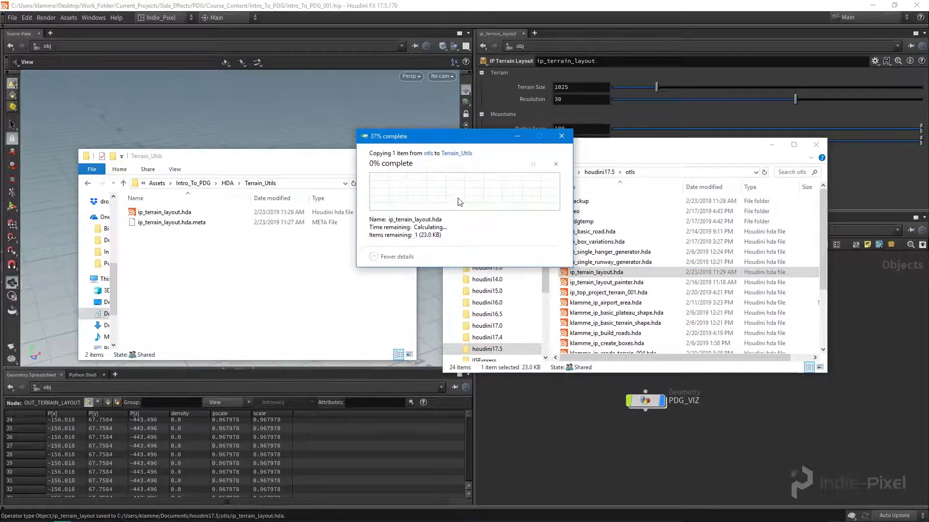
{"action": "left_click", "coordinate": [242, 294]}
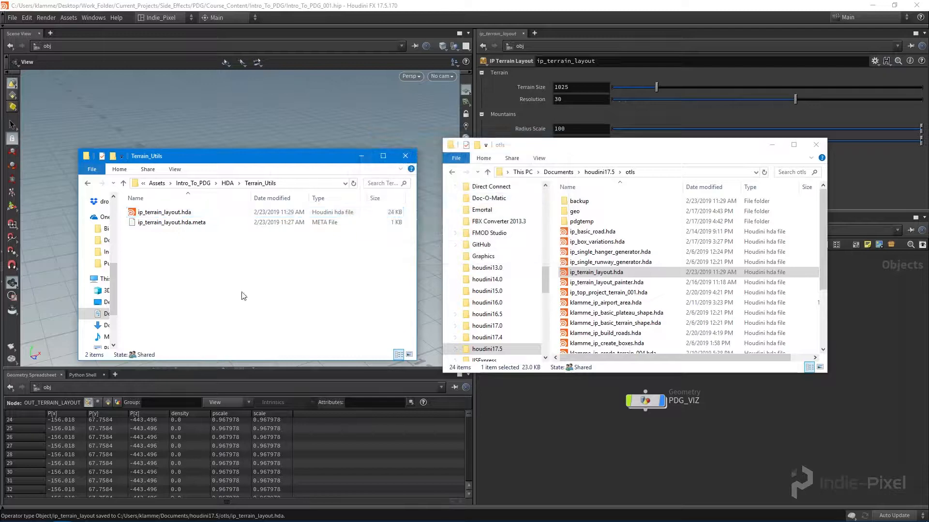
Switch to Unity and rebuild the ip_terrain_layout1 Houdini asset from the updated file
{"action": "mouse_move", "coordinate": [252, 519]}
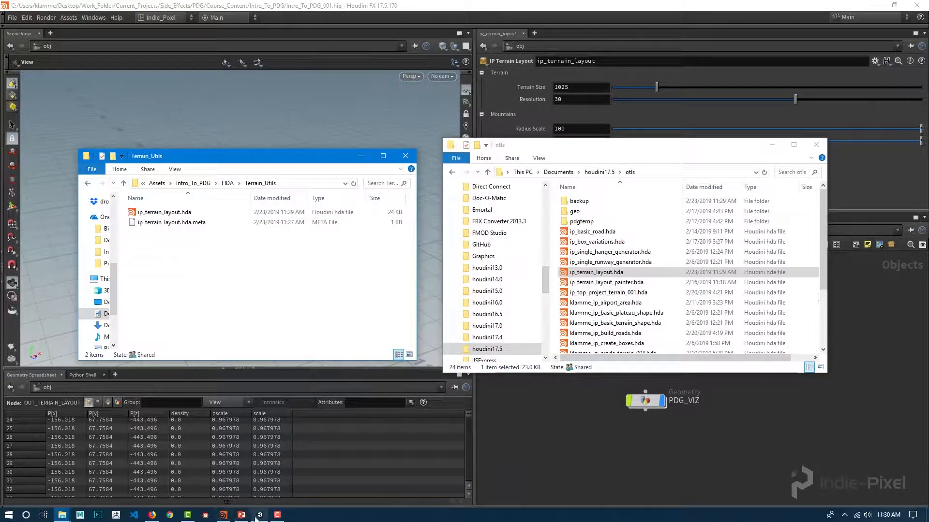
{"action": "left_click", "coordinate": [259, 515]}
{"action": "left_click_drag", "start_coordinate": [509, 215], "coordinate": [483, 252], "text": "alt"}
{"action": "left_click", "coordinate": [335, 191]}
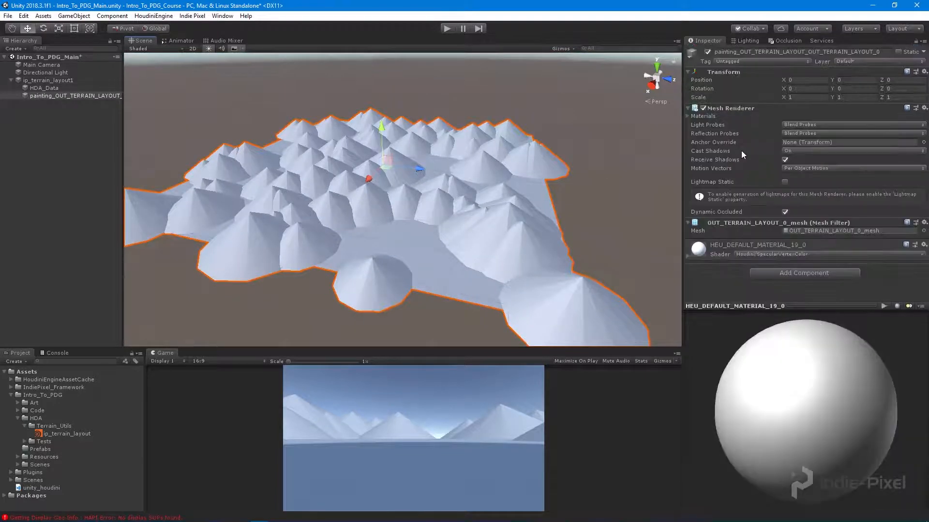
{"action": "left_click", "coordinate": [49, 81]}
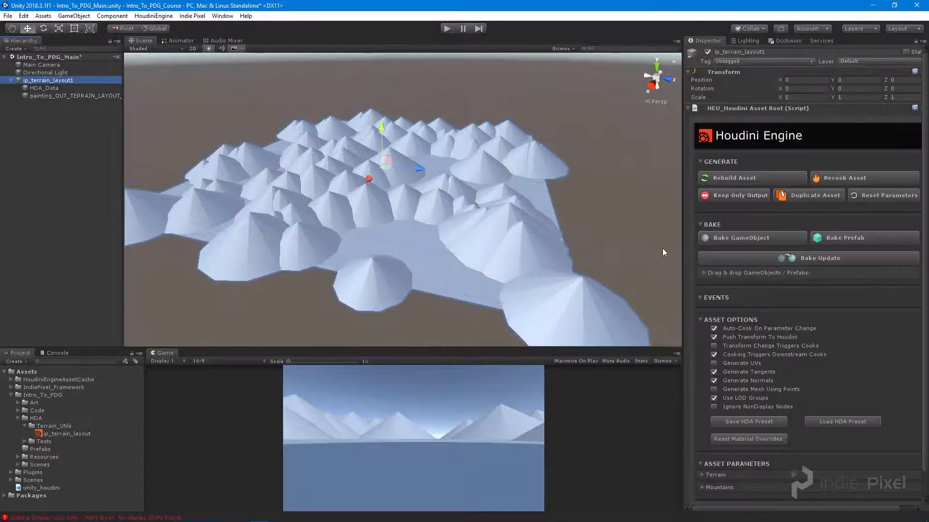
{"action": "left_click", "coordinate": [739, 179]}
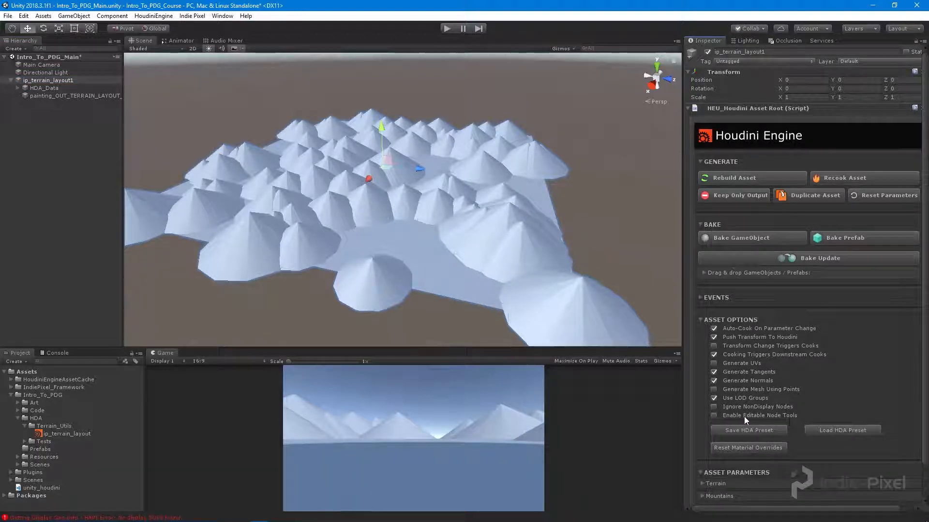
Turn on Enable Editable Node Tools for ip_terrain_layout1 and enlarge the Scene view to fit the tools
{"action": "left_click", "coordinate": [714, 416]}
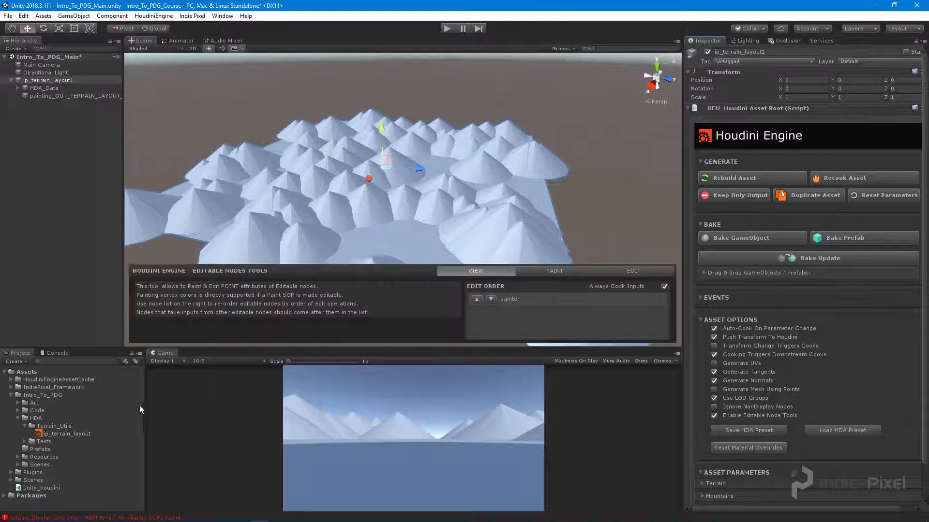
{"action": "left_click_drag", "start_coordinate": [144, 406], "coordinate": [112, 402]}
{"action": "left_click_drag", "start_coordinate": [281, 347], "coordinate": [252, 380]}
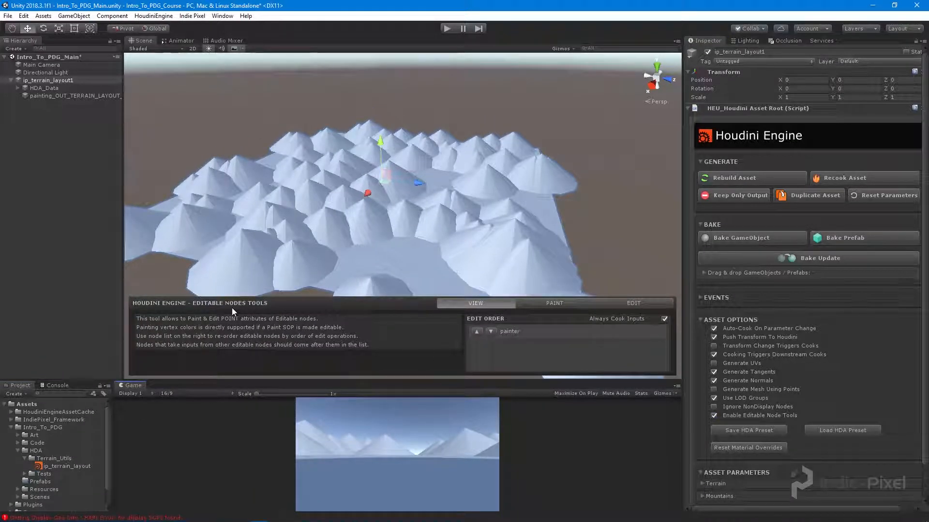
{"action": "scroll", "coordinate": [486, 190], "scroll_direction": "down", "scroll_amount": 3}
{"action": "left_click_drag", "start_coordinate": [486, 190], "coordinate": [422, 203], "text": "alt"}
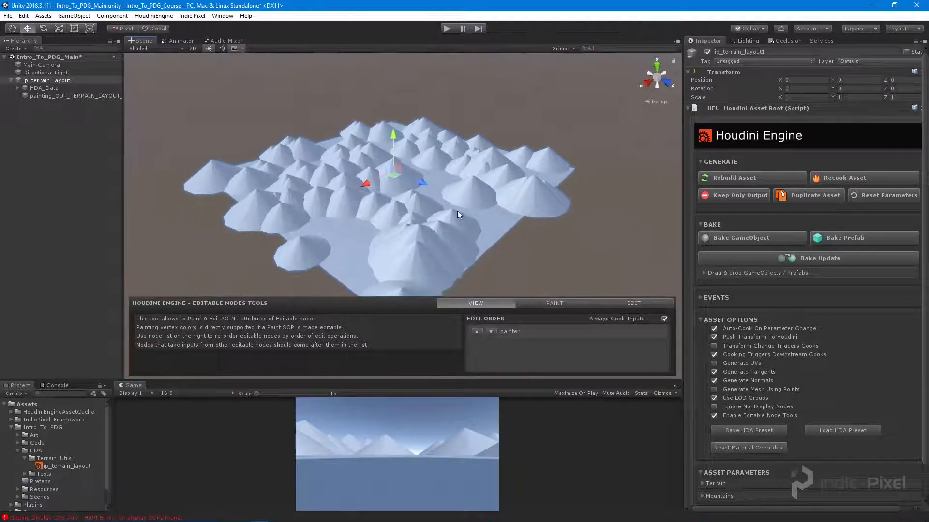
{"action": "scroll", "coordinate": [395, 222], "scroll_direction": "up", "scroll_amount": 5}
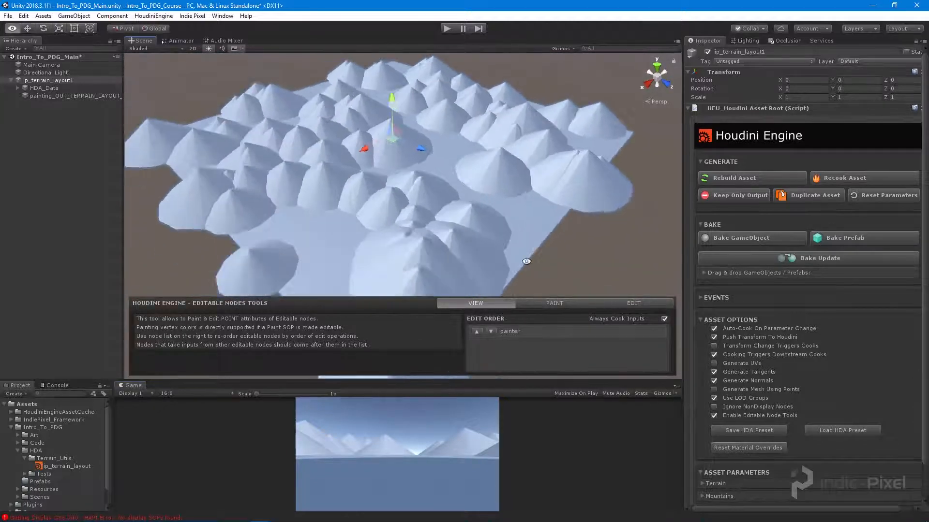
Switch the editable node tools to Paint mode and enlarge the brush over the terrain to a size of about 70
{"action": "left_click", "coordinate": [554, 303]}
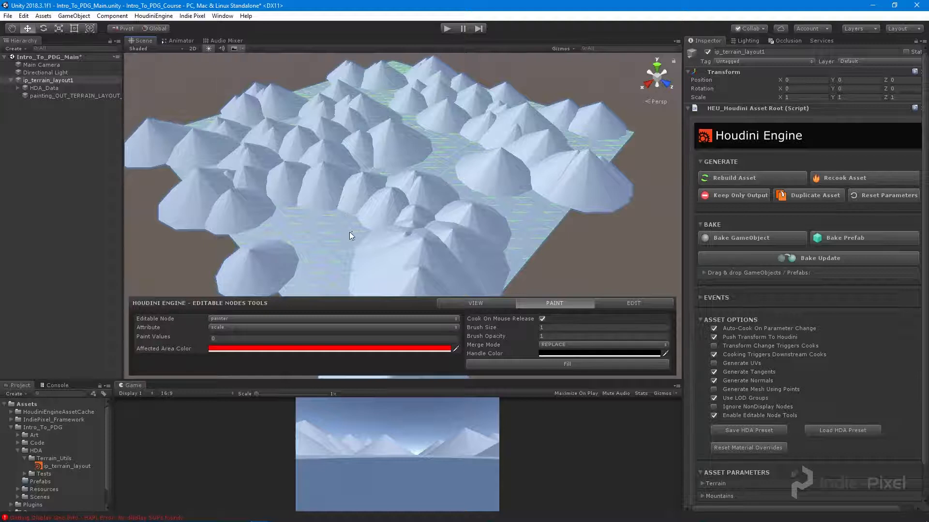
{"action": "left_click_drag", "start_coordinate": [349, 231], "coordinate": [365, 224], "text": "alt"}
{"action": "right_click_drag", "start_coordinate": [365, 224], "coordinate": [542, 235], "text": "alt"}
{"action": "left_click_drag", "start_coordinate": [324, 222], "coordinate": [408, 208], "text": "alt"}
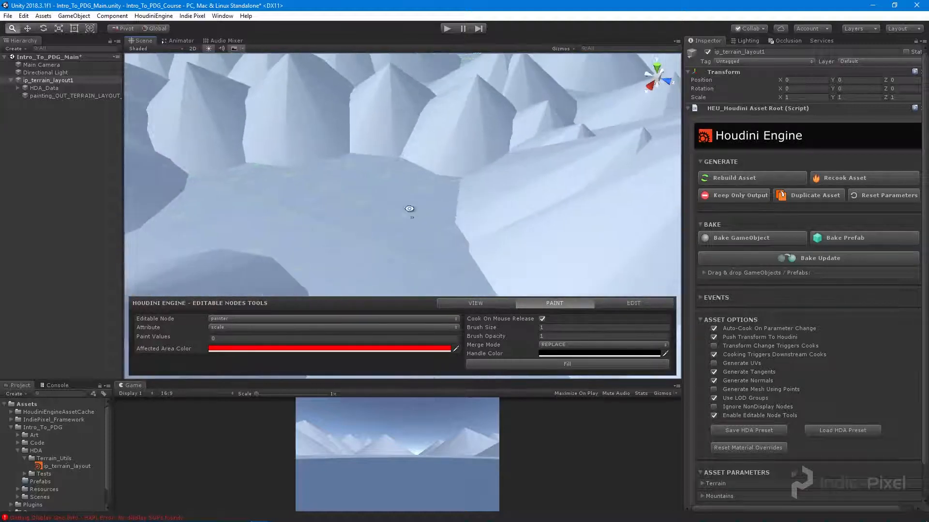
{"action": "mouse_move", "coordinate": [361, 221]}
{"action": "middle_mouse_down", "text": "shift"}
{"action": "mouse_move", "coordinate": [430, 216]}
{"action": "mouse_move", "coordinate": [332, 217]}
{"action": "mouse_move", "coordinate": [425, 202]}
{"action": "mouse_move", "coordinate": [402, 215]}
{"action": "middle_mouse_up", "text": "shift"}
{"action": "right_click_drag", "start_coordinate": [298, 220], "coordinate": [432, 224], "text": "shift"}
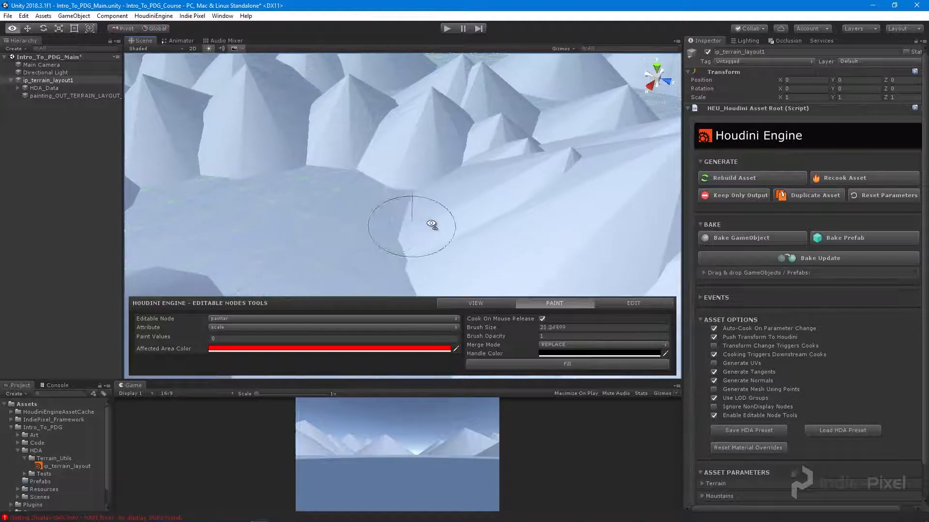
{"action": "right_click_drag", "start_coordinate": [290, 237], "coordinate": [446, 225], "text": "shift"}
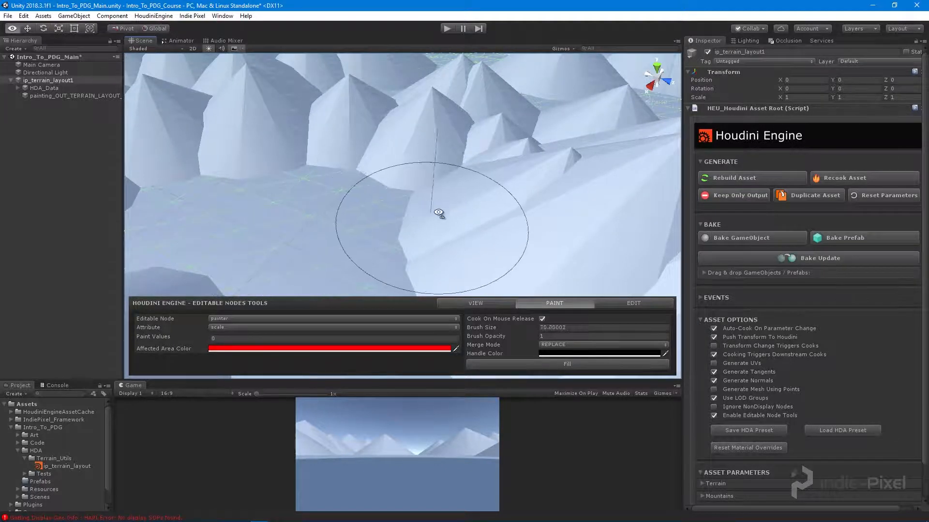
Keep scale as the painted attribute, set its paint value to 1, and brush it over one corner of the terrain
{"action": "right_click_drag", "start_coordinate": [444, 210], "coordinate": [296, 199], "text": "alt"}
{"action": "mouse_move", "coordinate": [408, 197]}
{"action": "left_mouse_down", "text": "alt"}
{"action": "mouse_move", "coordinate": [418, 174]}
{"action": "mouse_move", "coordinate": [427, 188]}
{"action": "mouse_move", "coordinate": [316, 175]}
{"action": "left_mouse_up", "text": "alt"}
{"action": "right_click_drag", "start_coordinate": [316, 175], "coordinate": [417, 182], "text": "alt"}
{"action": "left_click_drag", "start_coordinate": [417, 183], "coordinate": [398, 186], "text": "alt"}
{"action": "left_click", "coordinate": [243, 328]}
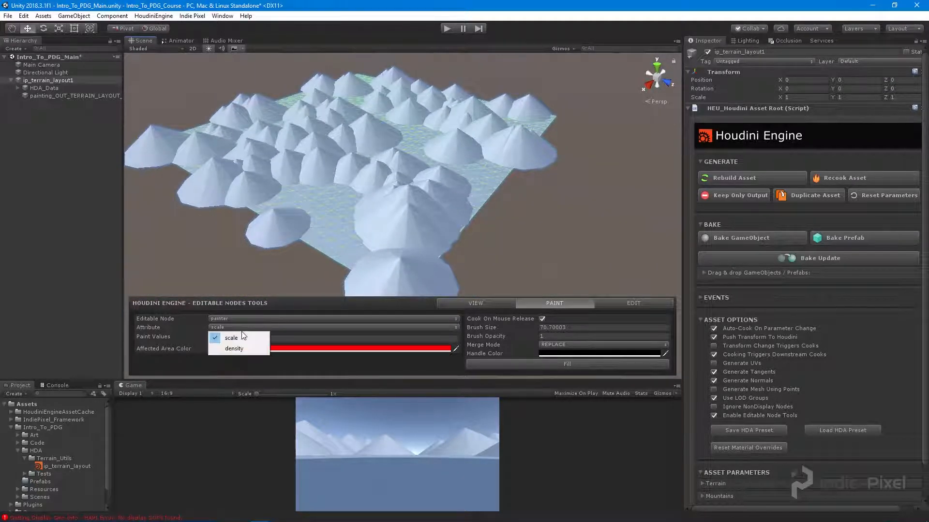
{"action": "left_click", "coordinate": [241, 339]}
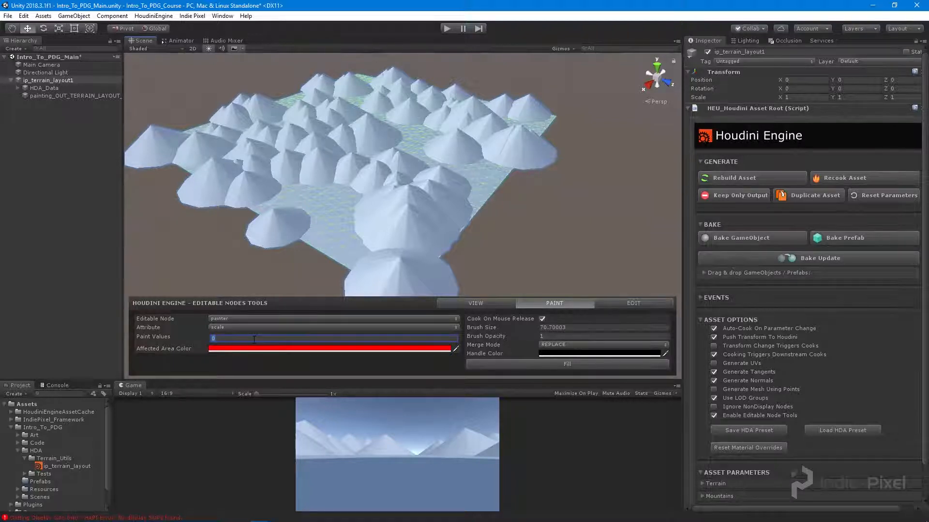
{"action": "mouse_move", "coordinate": [450, 145]}
{"action": "left_mouse_down", "text": "alt"}
{"action": "mouse_move", "coordinate": [481, 138]}
{"action": "mouse_move", "coordinate": [465, 164]}
{"action": "left_mouse_up", "text": "alt"}
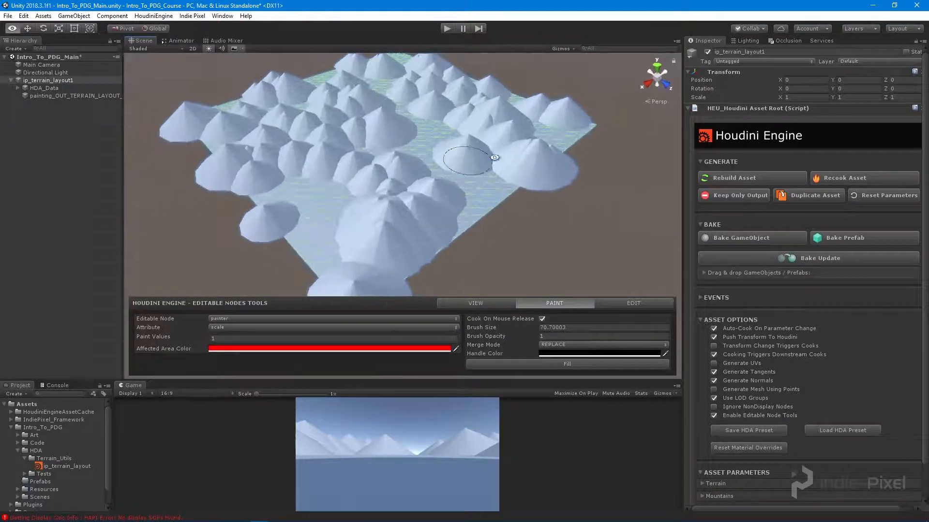
{"action": "left_click_drag", "start_coordinate": [519, 139], "coordinate": [489, 160]}
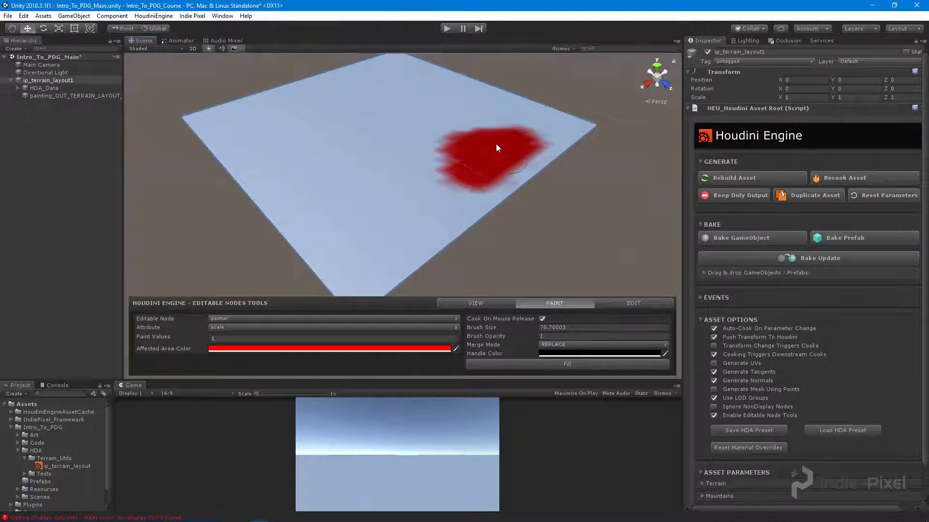
{"action": "left_click_drag", "start_coordinate": [491, 227], "coordinate": [551, 158], "text": "alt"}
{"action": "mouse_move", "coordinate": [367, 167]}
{"action": "left_mouse_down", "text": "alt"}
{"action": "mouse_move", "coordinate": [455, 175]}
{"action": "mouse_move", "coordinate": [438, 189]}
{"action": "left_mouse_up", "text": "alt"}
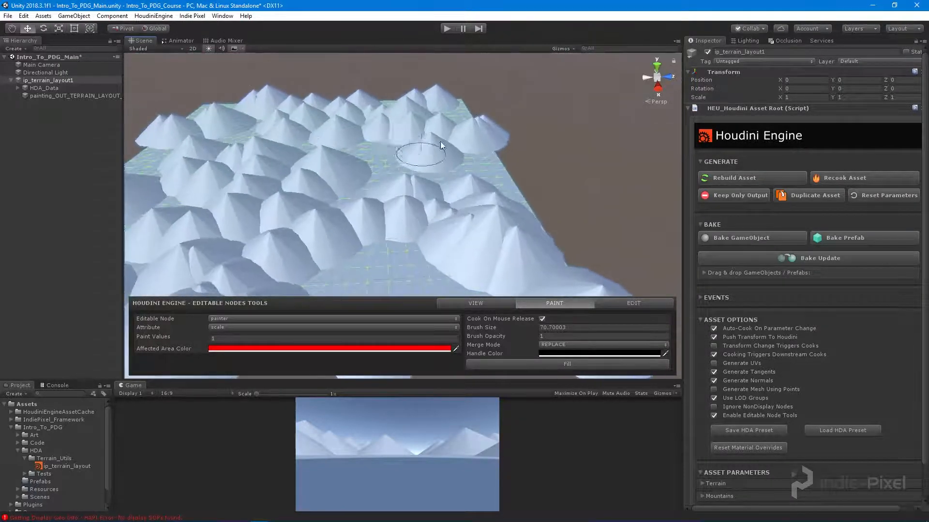
{"action": "mouse_move", "coordinate": [440, 141]}
{"action": "left_mouse_down"}
{"action": "mouse_move", "coordinate": [469, 144]}
{"action": "mouse_move", "coordinate": [411, 139]}
{"action": "left_mouse_up"}
{"action": "left_click_drag", "start_coordinate": [468, 145], "coordinate": [457, 141]}
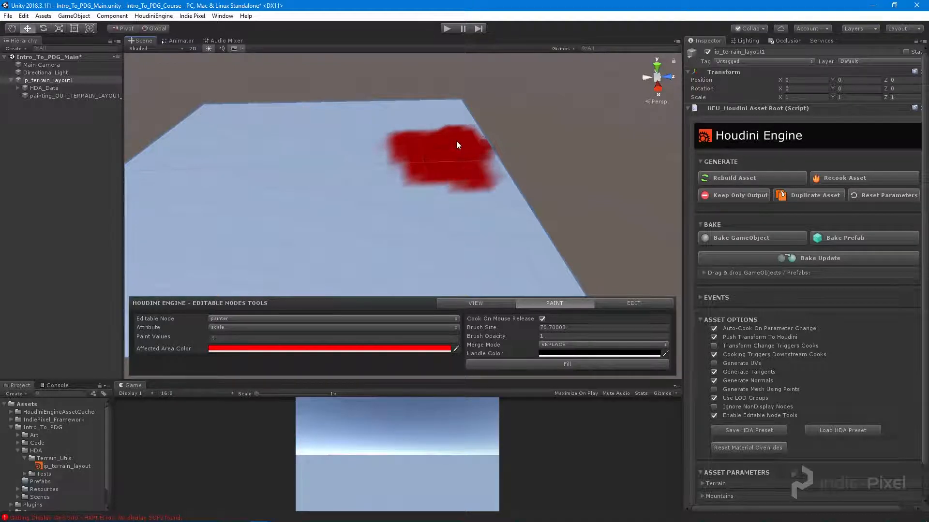
Set the scale paint value to 3 and paint over the mountains in the same terrain corner
{"action": "left_click", "coordinate": [270, 338]}
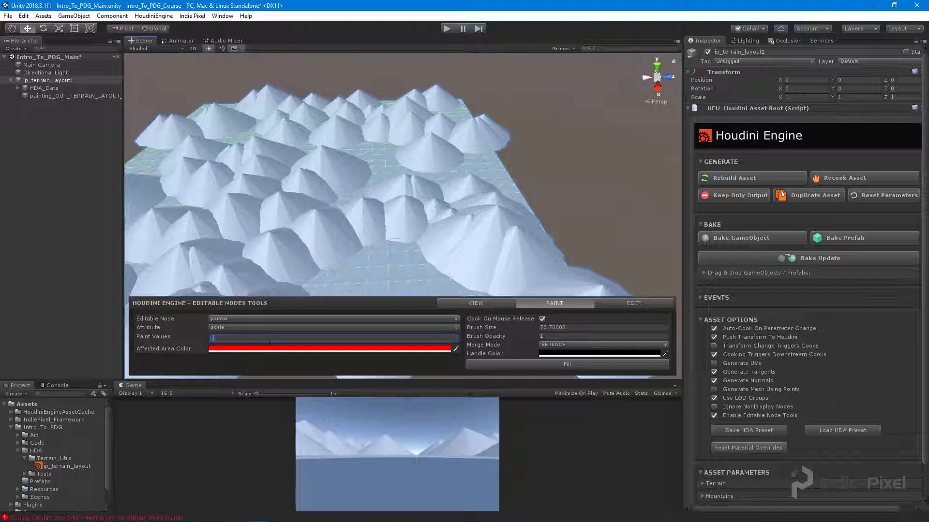
{"action": "left_click_drag", "start_coordinate": [460, 106], "coordinate": [457, 160], "text": "alt"}
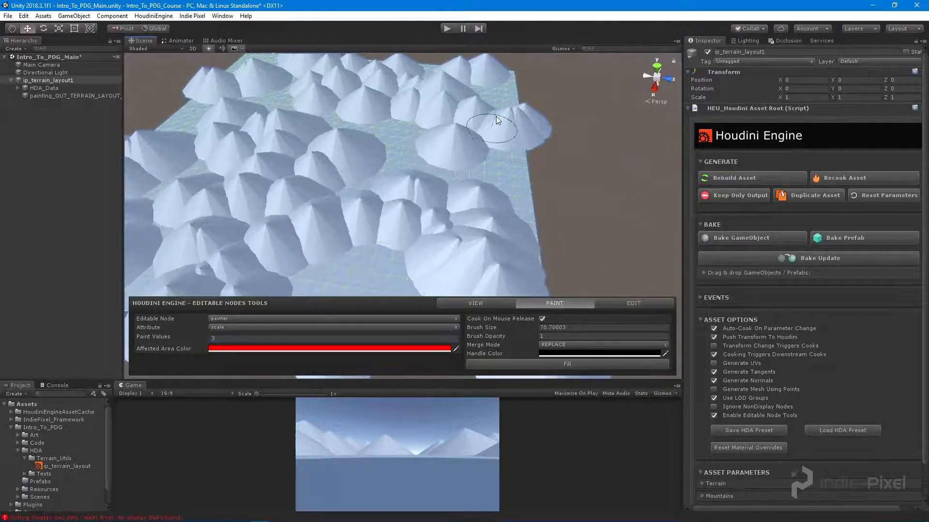
{"action": "left_click_drag", "start_coordinate": [495, 117], "coordinate": [500, 116]}
{"action": "mouse_move", "coordinate": [511, 150]}
{"action": "left_mouse_down"}
{"action": "mouse_move", "coordinate": [490, 158]}
{"action": "mouse_move", "coordinate": [452, 149]}
{"action": "left_mouse_up"}
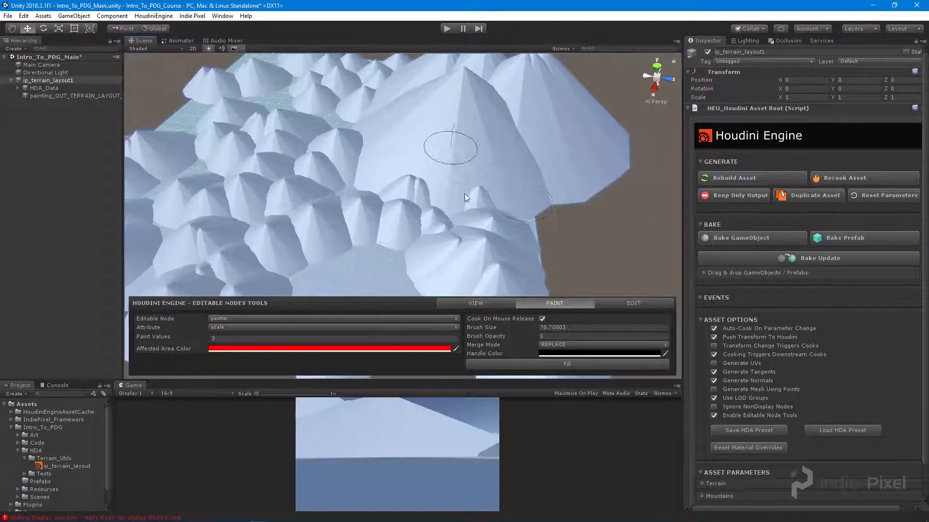
Set the scale paint value to 2.25 and repaint the enlarged mountains in the terrain corner
{"action": "left_click_drag", "start_coordinate": [514, 188], "coordinate": [567, 176], "text": "alt"}
{"action": "right_click_drag", "start_coordinate": [568, 176], "coordinate": [376, 171], "text": "alt"}
{"action": "mouse_move", "coordinate": [376, 171]}
{"action": "left_mouse_down", "text": "alt"}
{"action": "mouse_move", "coordinate": [306, 122]}
{"action": "mouse_move", "coordinate": [498, 170]}
{"action": "left_mouse_up", "text": "alt"}
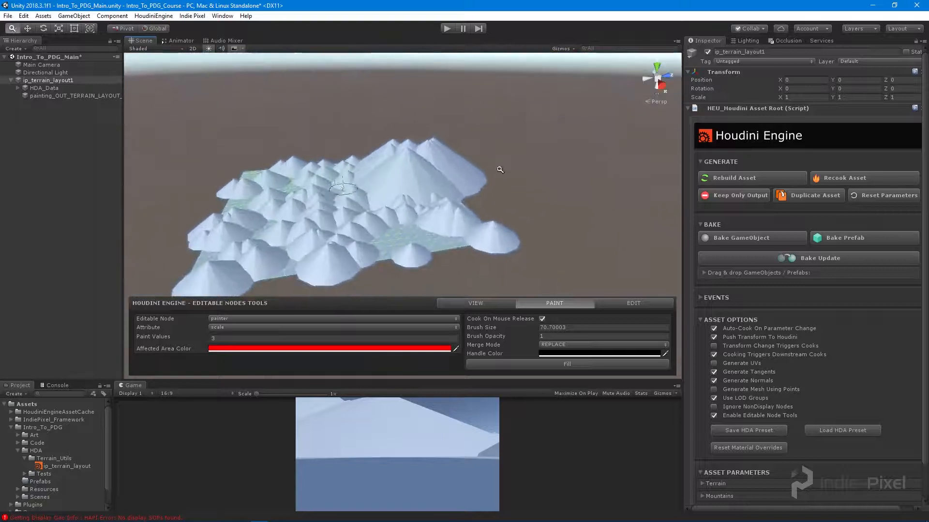
{"action": "right_click_drag", "start_coordinate": [498, 170], "coordinate": [547, 180], "text": "alt"}
{"action": "left_click_drag", "start_coordinate": [403, 200], "coordinate": [376, 224], "text": "alt"}
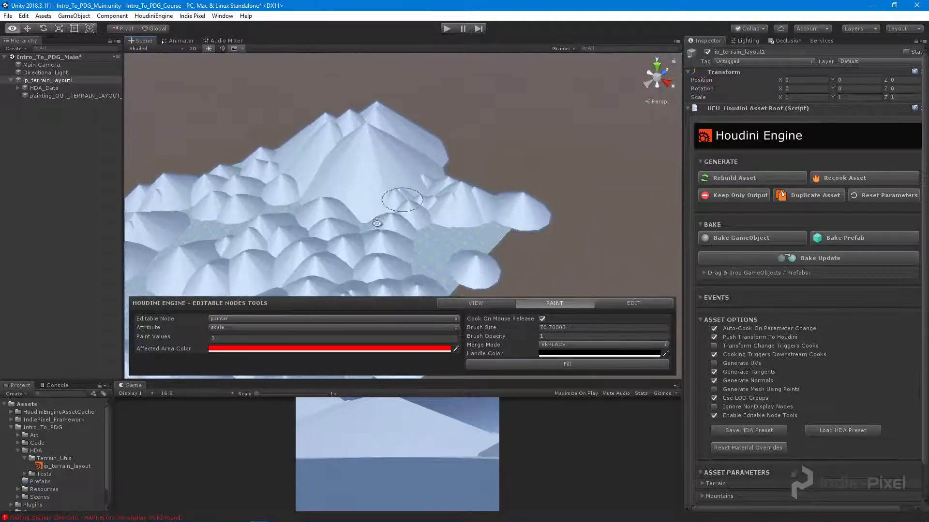
{"action": "left_click", "coordinate": [255, 335]}
{"action": "type", "text": "2."}
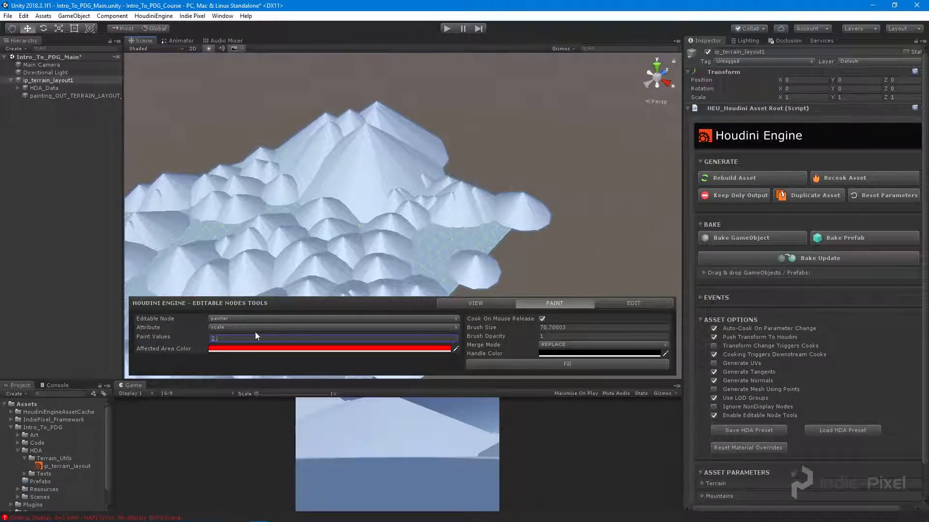
{"action": "type", "text": "25"}
{"action": "left_click_drag", "start_coordinate": [352, 185], "coordinate": [337, 225], "text": "alt"}
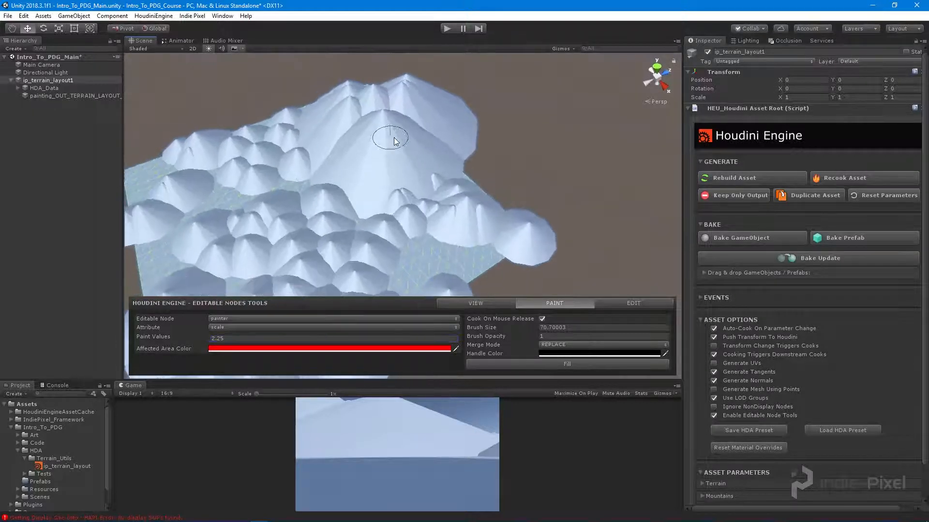
{"action": "left_click_drag", "start_coordinate": [419, 141], "coordinate": [358, 170]}
{"action": "mouse_move", "coordinate": [396, 117]}
{"action": "left_mouse_down"}
{"action": "mouse_move", "coordinate": [404, 118]}
{"action": "mouse_move", "coordinate": [372, 155]}
{"action": "mouse_move", "coordinate": [360, 144]}
{"action": "left_mouse_up"}
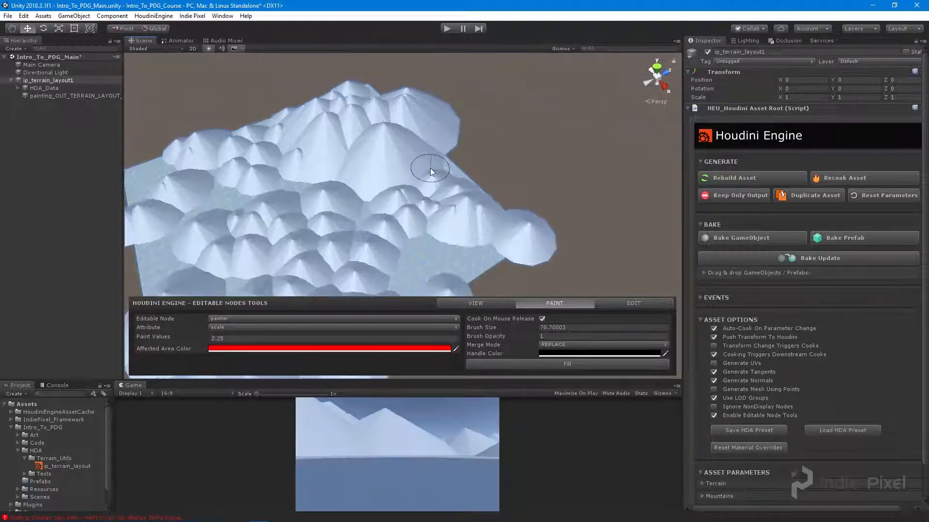
Switch the painted attribute to density and enlarge the brush over the terrain to a size of about 122
{"action": "mouse_move", "coordinate": [437, 193]}
{"action": "left_mouse_down", "text": "alt"}
{"action": "mouse_move", "coordinate": [311, 123]}
{"action": "mouse_move", "coordinate": [305, 140]}
{"action": "mouse_move", "coordinate": [373, 224]}
{"action": "mouse_move", "coordinate": [303, 327]}
{"action": "left_mouse_up", "text": "alt"}
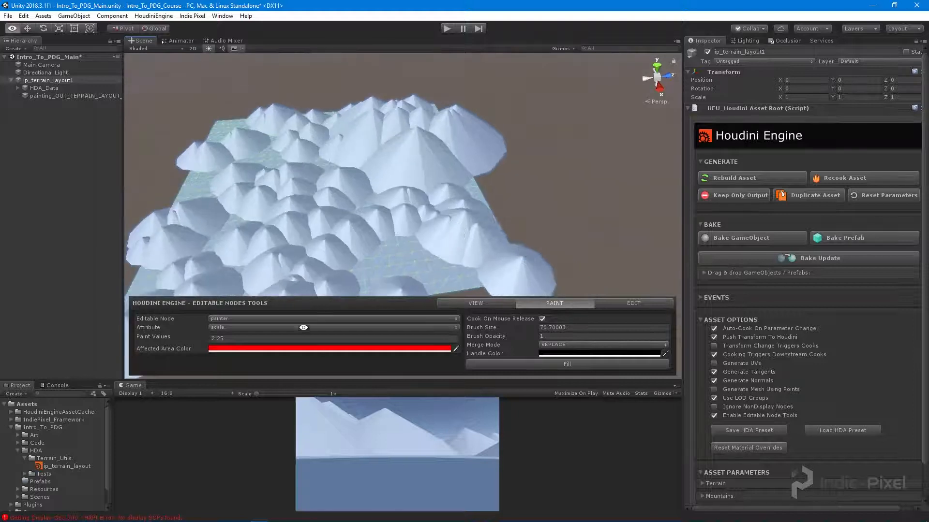
{"action": "left_click", "coordinate": [266, 327]}
{"action": "left_click", "coordinate": [257, 349]}
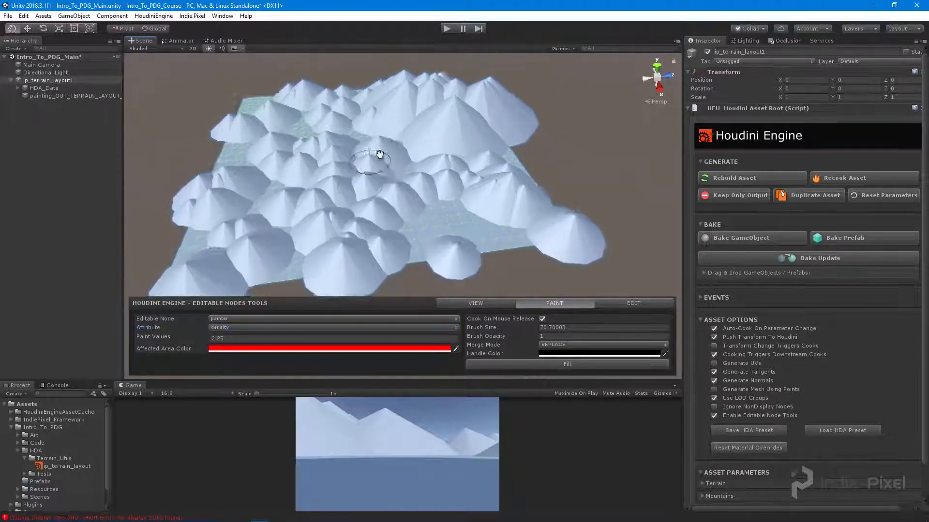
{"action": "left_click_drag", "start_coordinate": [380, 154], "coordinate": [237, 321], "text": "alt"}
{"action": "left_click", "coordinate": [221, 327]}
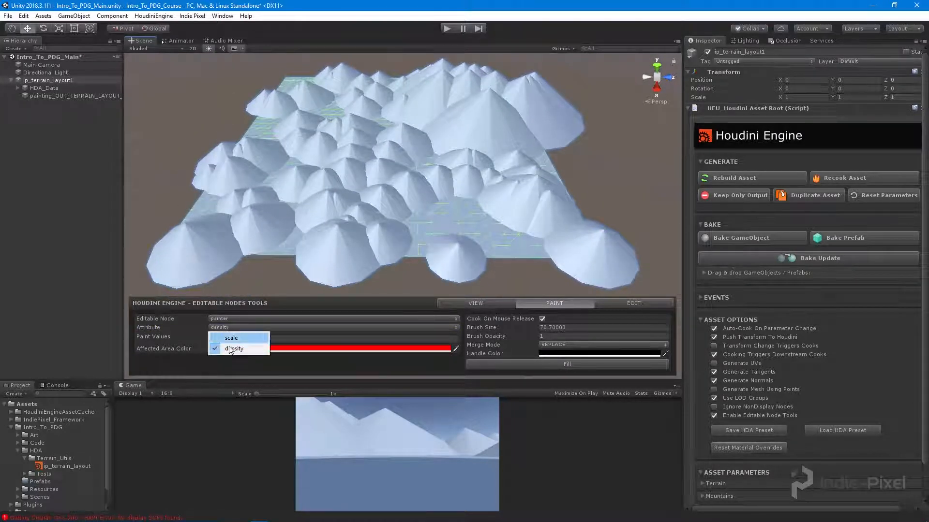
{"action": "left_click", "coordinate": [237, 348]}
{"action": "mouse_move", "coordinate": [347, 200]}
{"action": "left_mouse_down", "text": "alt"}
{"action": "mouse_move", "coordinate": [323, 168]}
{"action": "mouse_move", "coordinate": [420, 205]}
{"action": "mouse_move", "coordinate": [396, 208]}
{"action": "mouse_move", "coordinate": [387, 193]}
{"action": "mouse_move", "coordinate": [406, 175]}
{"action": "mouse_move", "coordinate": [454, 179]}
{"action": "mouse_move", "coordinate": [347, 184]}
{"action": "left_mouse_up", "text": "alt"}
{"action": "mouse_move", "coordinate": [346, 184]}
{"action": "right_mouse_down", "text": "shift"}
{"action": "mouse_move", "coordinate": [440, 193]}
{"action": "mouse_move", "coordinate": [569, 178]}
{"action": "right_mouse_up", "text": "shift"}
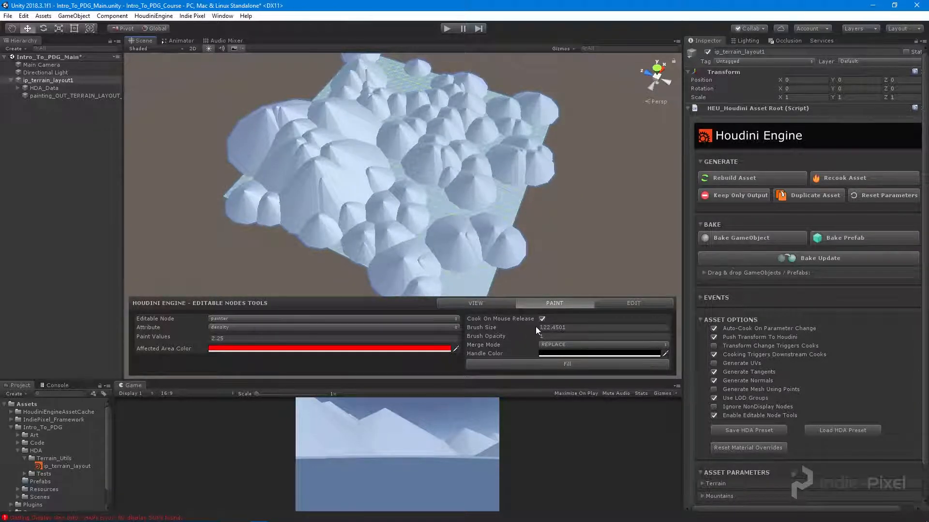
Keep the merge mode on REPLACE and change the brush's handle color to a bright red
{"action": "left_click", "coordinate": [563, 345]}
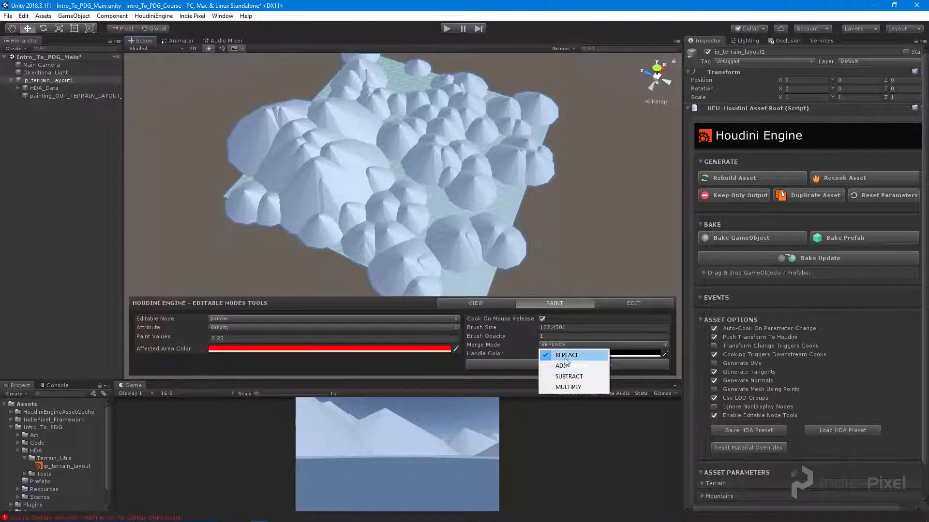
{"action": "left_click", "coordinate": [557, 356]}
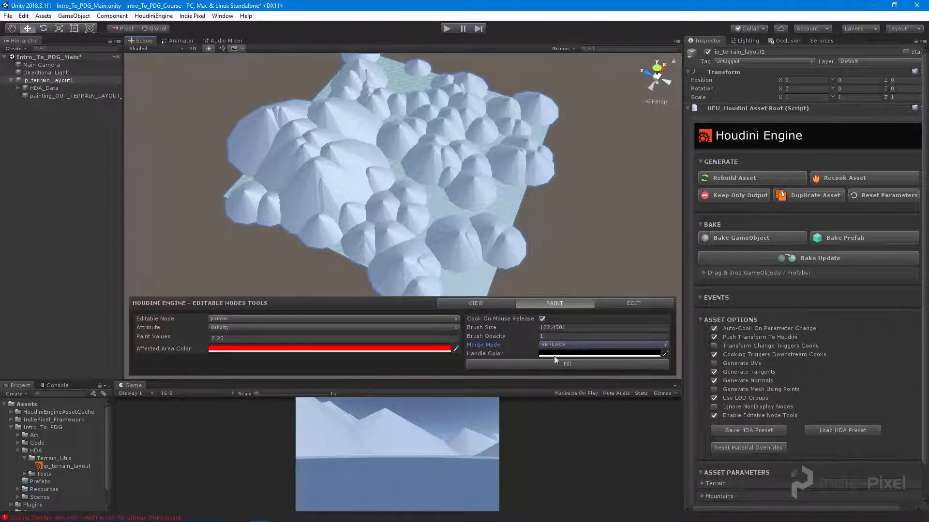
{"action": "left_click", "coordinate": [559, 355]}
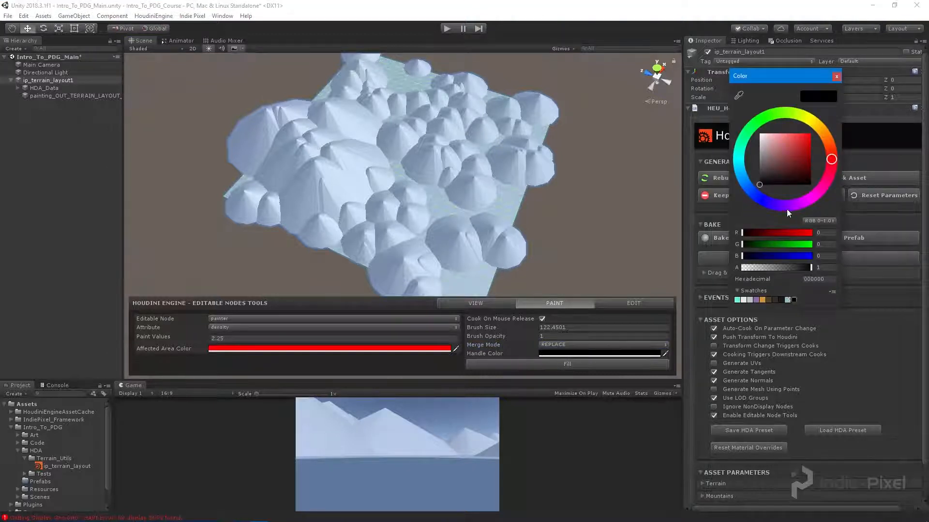
{"action": "left_click_drag", "start_coordinate": [803, 145], "coordinate": [819, 124]}
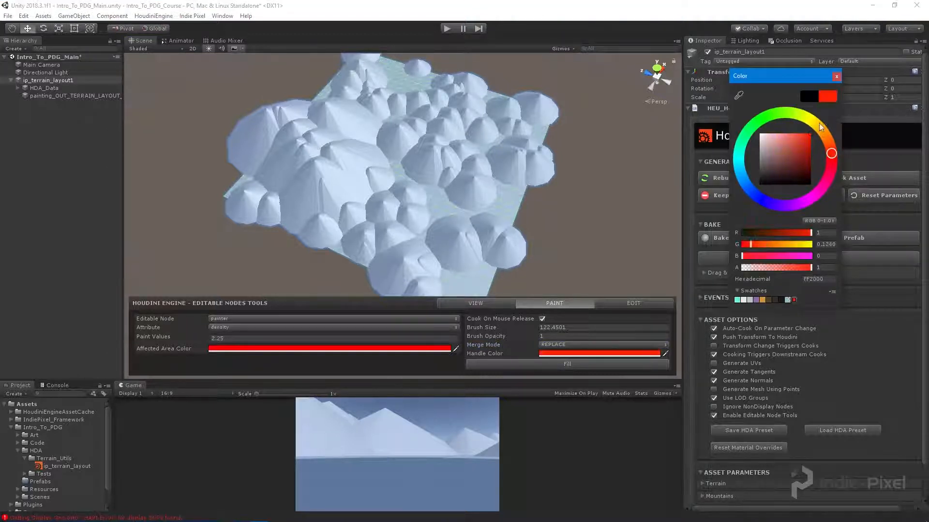
{"action": "left_click", "coordinate": [835, 76]}
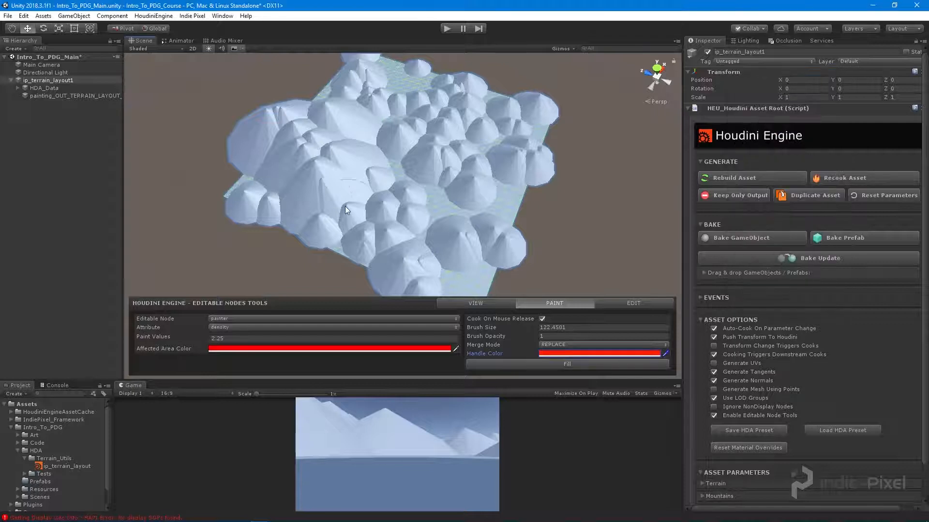
Set the density paint value to 1 and paint it over the terrain corner that holds the tallest mountains
{"action": "left_click_drag", "start_coordinate": [440, 196], "coordinate": [420, 186], "text": "alt"}
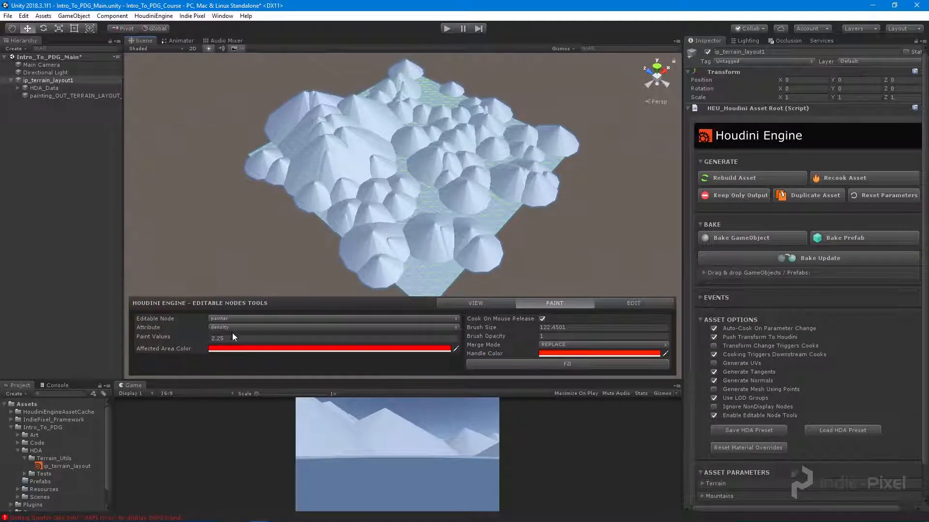
{"action": "left_click", "coordinate": [236, 339]}
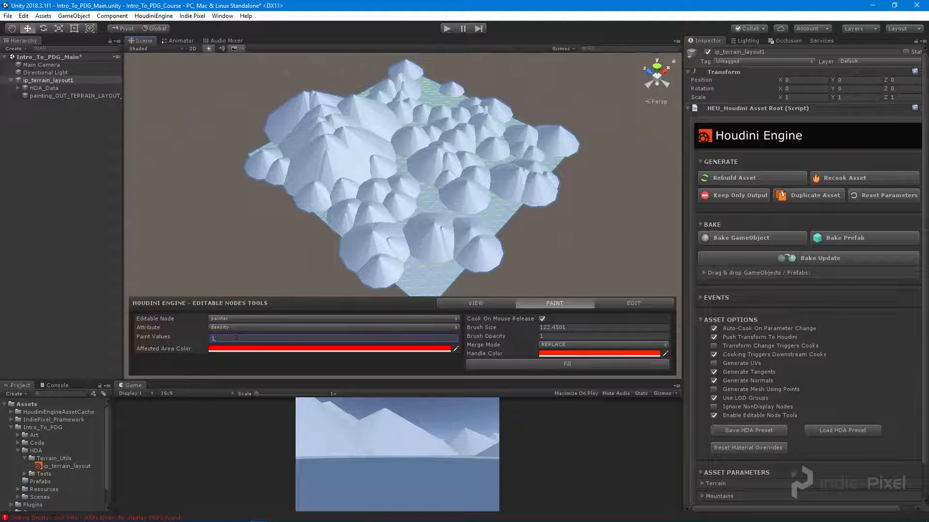
{"action": "left_click_drag", "start_coordinate": [334, 179], "coordinate": [392, 188], "text": "alt"}
{"action": "mouse_move", "coordinate": [319, 193]}
{"action": "middle_mouse_down"}
{"action": "mouse_move", "coordinate": [375, 176]}
{"action": "mouse_move", "coordinate": [368, 199]}
{"action": "middle_mouse_up"}
{"action": "left_click_drag", "start_coordinate": [336, 175], "coordinate": [351, 124]}
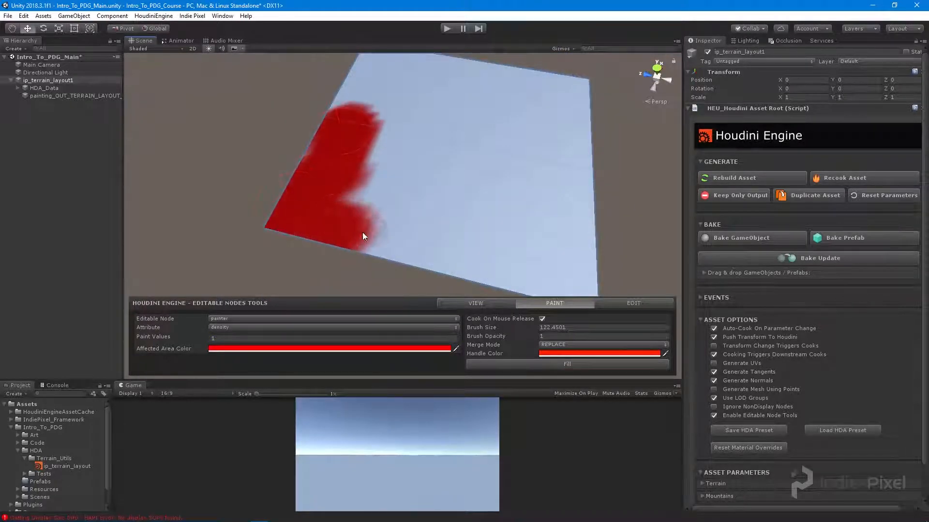
{"action": "mouse_move", "coordinate": [364, 236]}
{"action": "left_mouse_down"}
{"action": "mouse_move", "coordinate": [387, 166]}
{"action": "mouse_move", "coordinate": [413, 259]}
{"action": "left_mouse_up"}
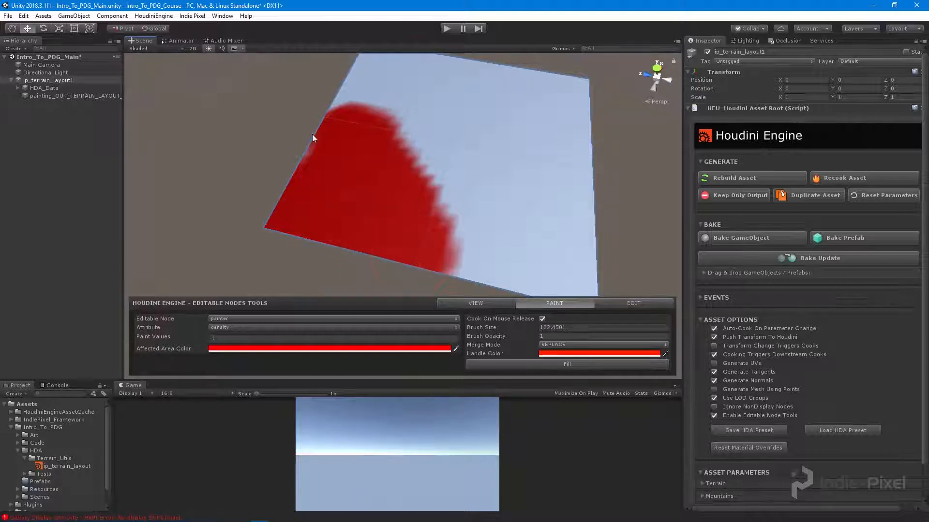
Paint density 1 along the outer edges and around the bare corners of the terrain
{"action": "mouse_move", "coordinate": [521, 219]}
{"action": "left_mouse_down", "text": "alt"}
{"action": "mouse_move", "coordinate": [205, 127]}
{"action": "mouse_move", "coordinate": [410, 214]}
{"action": "mouse_move", "coordinate": [406, 200]}
{"action": "mouse_move", "coordinate": [352, 198]}
{"action": "mouse_move", "coordinate": [425, 241]}
{"action": "mouse_move", "coordinate": [441, 186]}
{"action": "mouse_move", "coordinate": [379, 207]}
{"action": "mouse_move", "coordinate": [468, 178]}
{"action": "mouse_move", "coordinate": [442, 185]}
{"action": "mouse_move", "coordinate": [524, 172]}
{"action": "mouse_move", "coordinate": [595, 204]}
{"action": "mouse_move", "coordinate": [530, 129]}
{"action": "mouse_move", "coordinate": [562, 164]}
{"action": "left_mouse_up", "text": "alt"}
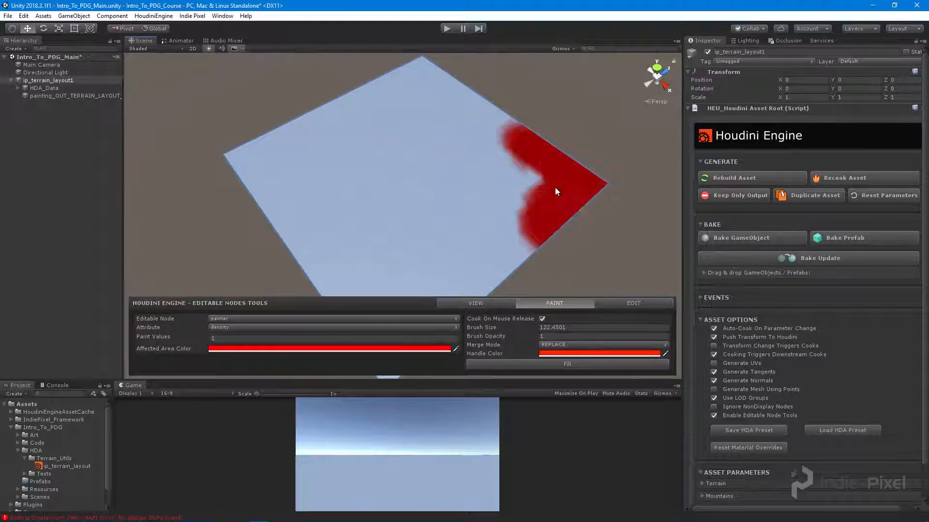
{"action": "left_click_drag", "start_coordinate": [564, 196], "coordinate": [538, 144], "text": "alt"}
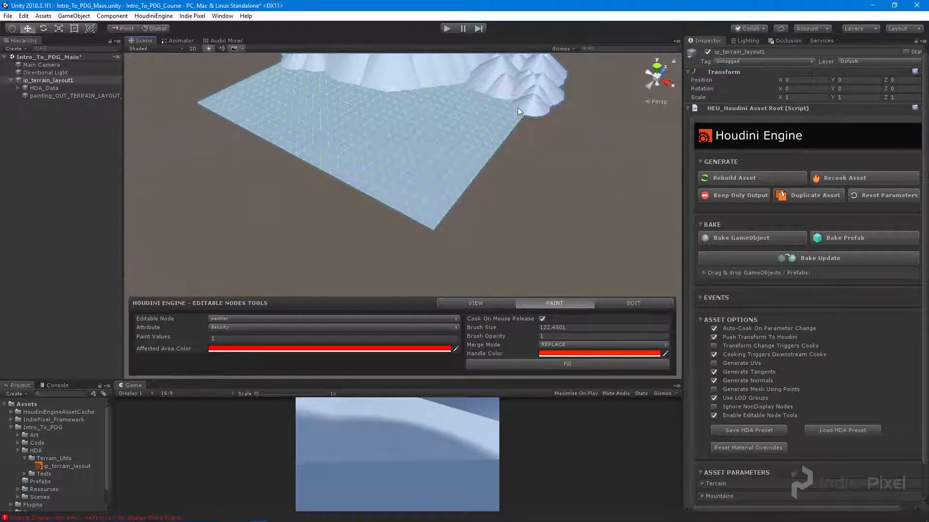
{"action": "mouse_move", "coordinate": [517, 109]}
{"action": "left_mouse_down"}
{"action": "mouse_move", "coordinate": [468, 194]}
{"action": "mouse_move", "coordinate": [457, 189]}
{"action": "left_mouse_up"}
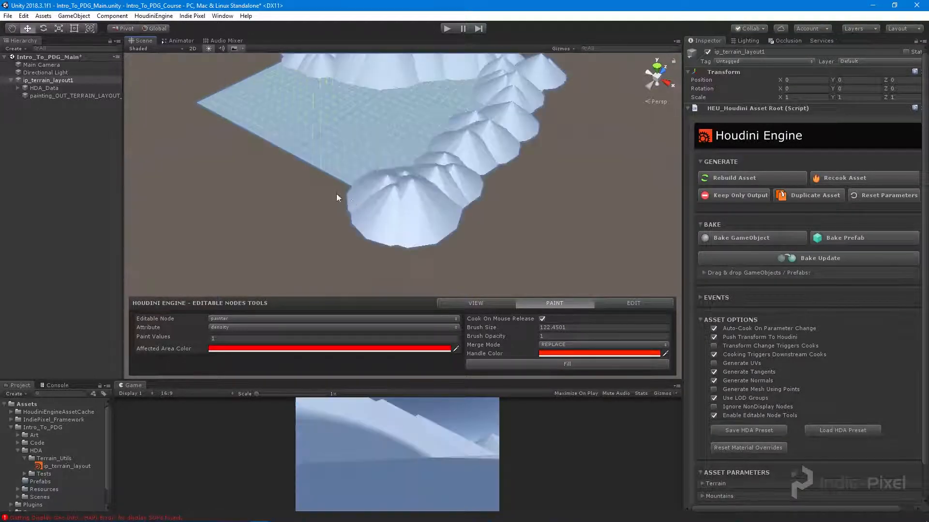
{"action": "mouse_move", "coordinate": [338, 199]}
{"action": "left_mouse_down", "text": "alt"}
{"action": "mouse_move", "coordinate": [402, 197]}
{"action": "mouse_move", "coordinate": [564, 125]}
{"action": "mouse_move", "coordinate": [496, 153]}
{"action": "left_mouse_up", "text": "alt"}
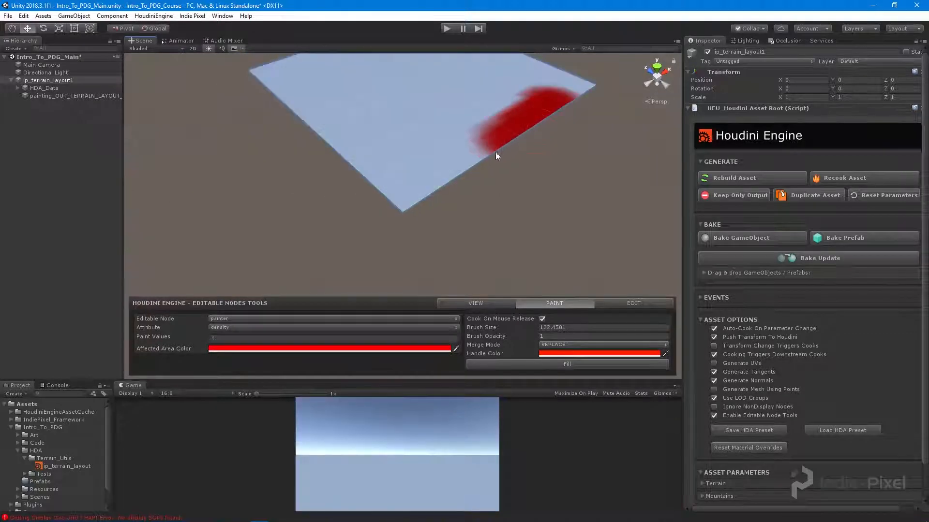
{"action": "left_click_drag", "start_coordinate": [411, 191], "coordinate": [344, 158]}
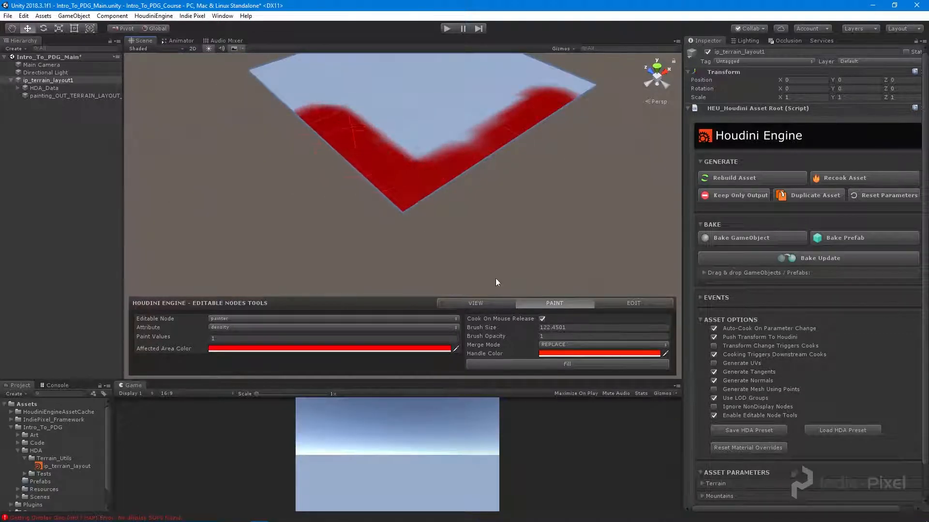
Paint further density 1 strokes along the terrain border and through the middle of the flat interior
{"action": "middle_click_drag", "start_coordinate": [559, 151], "coordinate": [527, 232], "text": "alt"}
{"action": "left_click_drag", "start_coordinate": [527, 232], "coordinate": [376, 203], "text": "alt"}
{"action": "middle_click_drag", "start_coordinate": [388, 210], "coordinate": [444, 207], "text": "alt"}
{"action": "right_click_drag", "start_coordinate": [443, 208], "coordinate": [464, 208], "text": "alt"}
{"action": "mouse_move", "coordinate": [464, 208]}
{"action": "left_mouse_down", "text": "alt"}
{"action": "mouse_move", "coordinate": [497, 208]}
{"action": "mouse_move", "coordinate": [505, 227]}
{"action": "mouse_move", "coordinate": [379, 275]}
{"action": "left_mouse_up", "text": "alt"}
{"action": "left_click_drag", "start_coordinate": [491, 226], "coordinate": [299, 280]}
{"action": "left_click_drag", "start_coordinate": [487, 155], "coordinate": [473, 166], "text": "alt"}
{"action": "left_click_drag", "start_coordinate": [434, 115], "coordinate": [425, 178]}
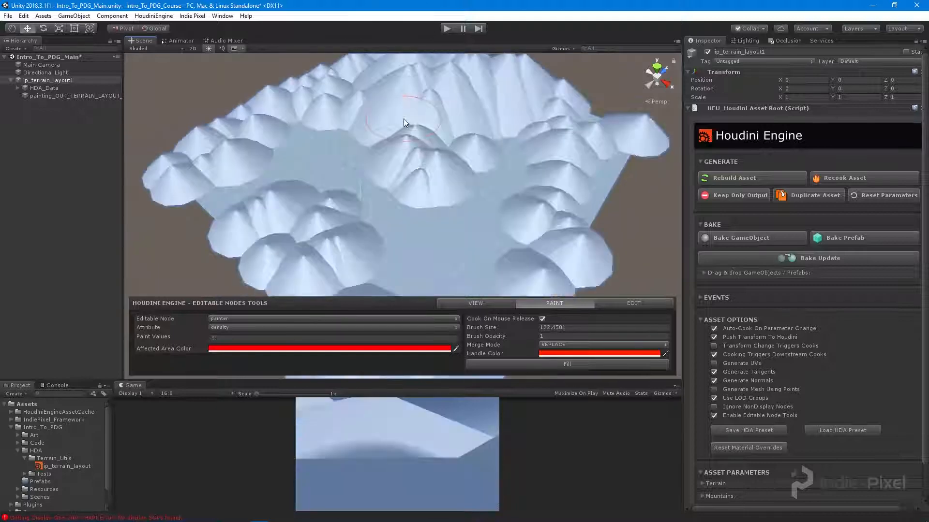
{"action": "left_click_drag", "start_coordinate": [403, 118], "coordinate": [426, 163]}
{"action": "left_click_drag", "start_coordinate": [443, 140], "coordinate": [404, 223]}
Add more density 1 strokes on the remaining sparse areas and check the mountain layout from several angles
{"action": "scroll", "coordinate": [534, 170], "scroll_direction": "down", "scroll_amount": 5}
{"action": "left_click_drag", "start_coordinate": [534, 169], "coordinate": [256, 162], "text": "alt"}
{"action": "middle_click_drag", "start_coordinate": [420, 226], "coordinate": [423, 193]}
{"action": "left_click_drag", "start_coordinate": [423, 193], "coordinate": [422, 209], "text": "alt"}
{"action": "mouse_move", "coordinate": [401, 216]}
{"action": "left_mouse_down"}
{"action": "mouse_move", "coordinate": [446, 232]}
{"action": "mouse_move", "coordinate": [497, 183]}
{"action": "left_mouse_up"}
{"action": "left_click_drag", "start_coordinate": [454, 275], "coordinate": [493, 242]}
{"action": "left_click_drag", "start_coordinate": [370, 208], "coordinate": [272, 202]}
{"action": "left_click_drag", "start_coordinate": [363, 238], "coordinate": [528, 215], "text": "alt"}
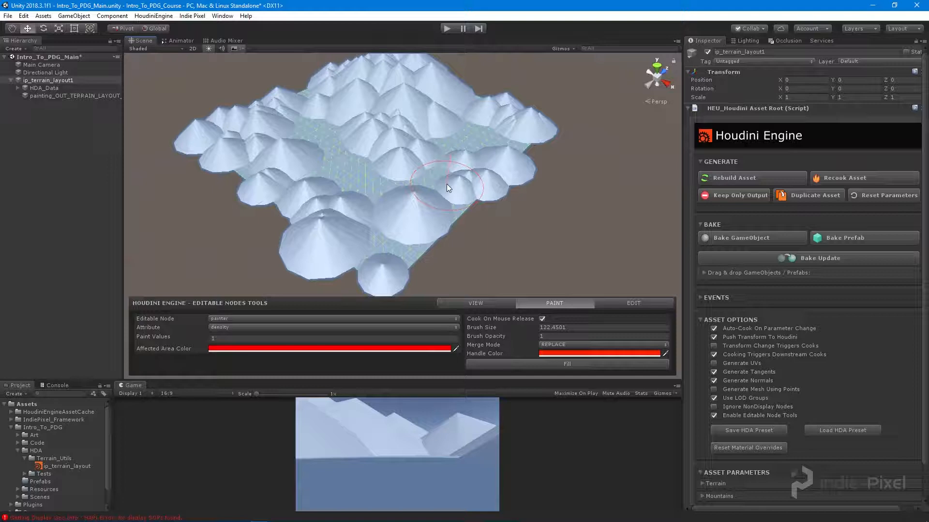
{"action": "mouse_move", "coordinate": [446, 184]}
{"action": "left_mouse_down", "text": "alt"}
{"action": "mouse_move", "coordinate": [531, 153]}
{"action": "mouse_move", "coordinate": [294, 176]}
{"action": "left_mouse_up", "text": "alt"}
{"action": "right_click_drag", "start_coordinate": [294, 176], "coordinate": [446, 214], "text": "alt"}
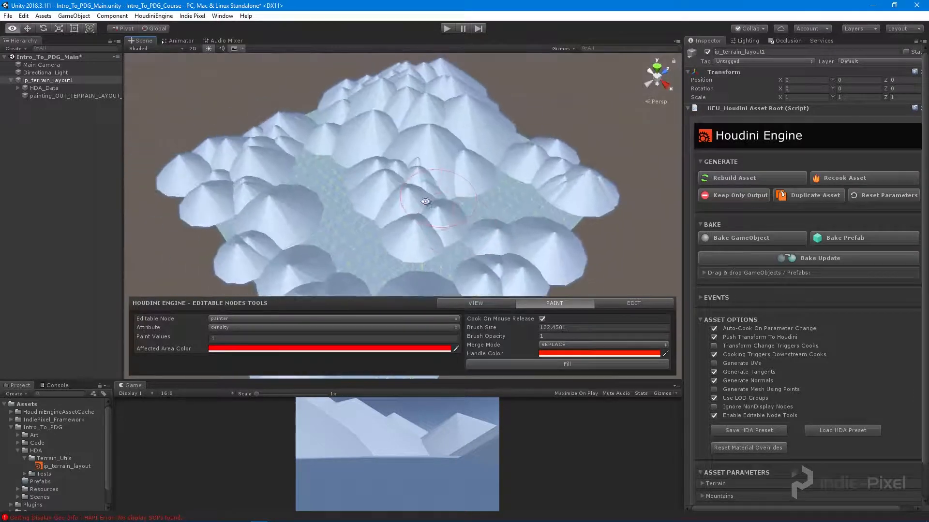
Paint further density 1 strokes from the tallest mountains along the terrain's outer edge to the neighbouring corner
{"action": "left_click_drag", "start_coordinate": [446, 213], "coordinate": [390, 192], "text": "alt"}
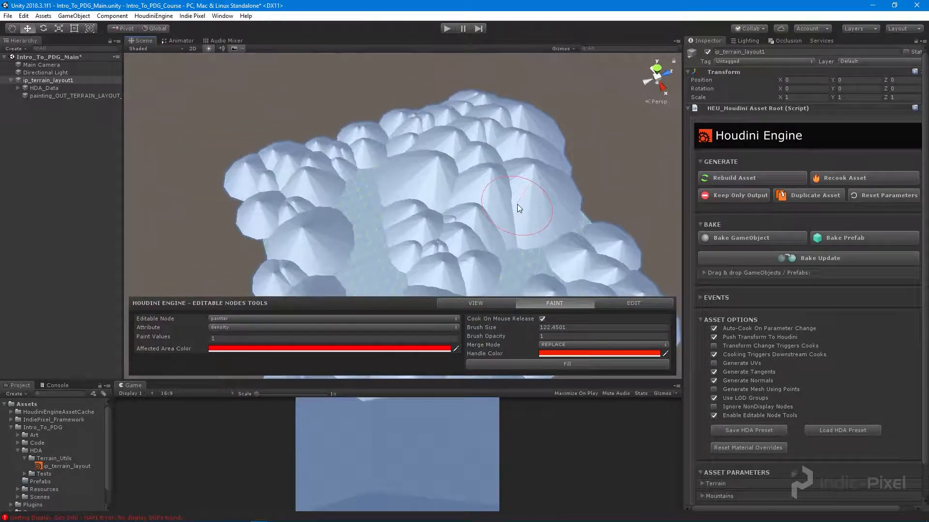
{"action": "mouse_move", "coordinate": [518, 204]}
{"action": "left_mouse_down", "text": "alt"}
{"action": "mouse_move", "coordinate": [473, 207]}
{"action": "mouse_move", "coordinate": [574, 179]}
{"action": "mouse_move", "coordinate": [532, 202]}
{"action": "mouse_move", "coordinate": [429, 174]}
{"action": "left_mouse_up", "text": "alt"}
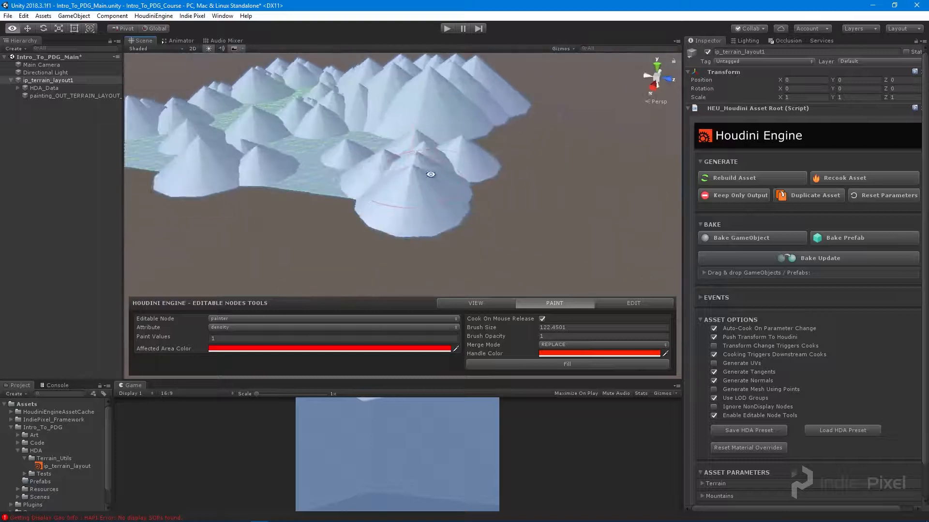
{"action": "right_click_drag", "start_coordinate": [429, 175], "coordinate": [333, 189], "text": "alt"}
{"action": "mouse_move", "coordinate": [334, 188]}
{"action": "left_mouse_down", "text": "alt"}
{"action": "mouse_move", "coordinate": [298, 202]}
{"action": "mouse_move", "coordinate": [310, 209]}
{"action": "left_mouse_up", "text": "alt"}
{"action": "right_click_drag", "start_coordinate": [310, 209], "coordinate": [387, 199], "text": "alt"}
{"action": "mouse_move", "coordinate": [387, 199]}
{"action": "left_mouse_down", "text": "alt"}
{"action": "mouse_move", "coordinate": [418, 207]}
{"action": "mouse_move", "coordinate": [415, 246]}
{"action": "left_mouse_up", "text": "alt"}
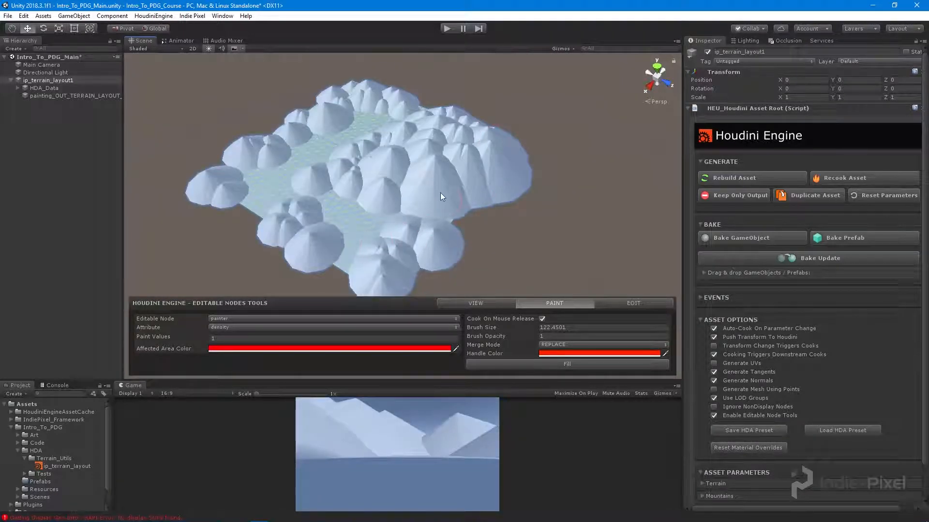
{"action": "left_click_drag", "start_coordinate": [440, 196], "coordinate": [367, 256]}
{"action": "left_click_drag", "start_coordinate": [385, 261], "coordinate": [394, 272]}
Switch the painted attribute to scale, set its paint value to 1.5 and paint it along the terrain's outer mountains
{"action": "mouse_move", "coordinate": [305, 225]}
{"action": "left_mouse_down", "text": "alt"}
{"action": "mouse_move", "coordinate": [462, 167]}
{"action": "mouse_move", "coordinate": [433, 173]}
{"action": "mouse_move", "coordinate": [477, 197]}
{"action": "mouse_move", "coordinate": [463, 169]}
{"action": "left_mouse_up", "text": "alt"}
{"action": "right_click_drag", "start_coordinate": [463, 169], "coordinate": [481, 156], "text": "alt"}
{"action": "left_click_drag", "start_coordinate": [481, 155], "coordinate": [275, 306], "text": "alt"}
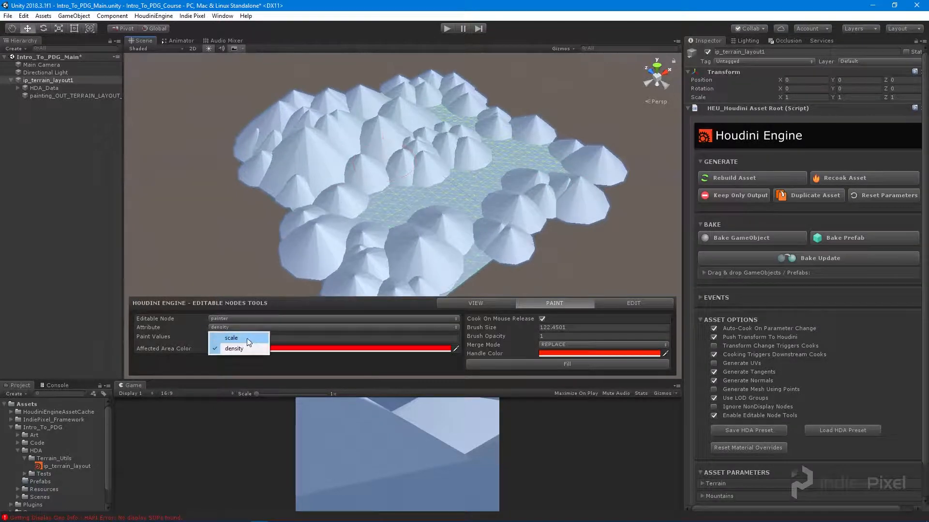
{"action": "left_click", "coordinate": [253, 338]}
{"action": "left_click", "coordinate": [244, 338]}
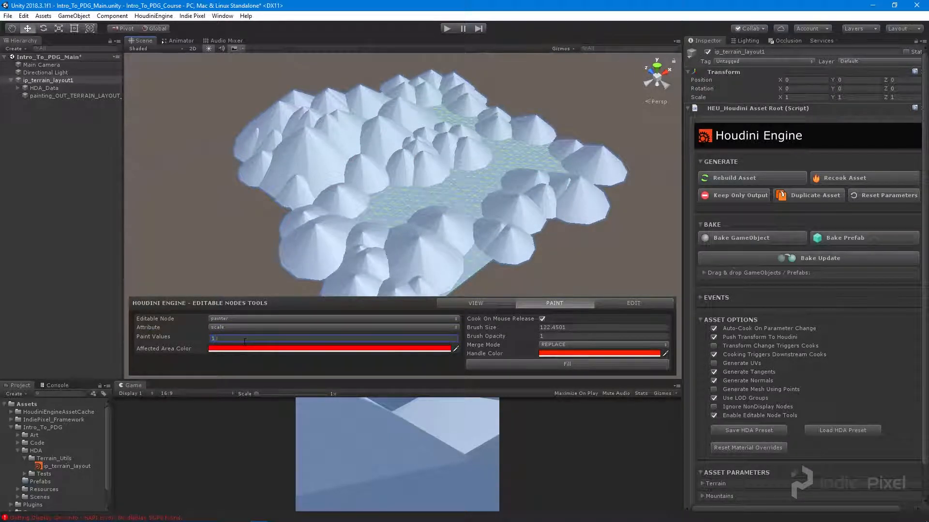
{"action": "mouse_move", "coordinate": [557, 158]}
{"action": "left_mouse_down"}
{"action": "mouse_move", "coordinate": [575, 239]}
{"action": "mouse_move", "coordinate": [604, 251]}
{"action": "mouse_move", "coordinate": [489, 183]}
{"action": "mouse_move", "coordinate": [479, 207]}
{"action": "mouse_move", "coordinate": [524, 160]}
{"action": "mouse_move", "coordinate": [503, 141]}
{"action": "mouse_move", "coordinate": [526, 144]}
{"action": "left_mouse_up"}
{"action": "mouse_move", "coordinate": [503, 102]}
{"action": "left_mouse_down"}
{"action": "mouse_move", "coordinate": [555, 231]}
{"action": "mouse_move", "coordinate": [243, 332]}
{"action": "left_mouse_up"}
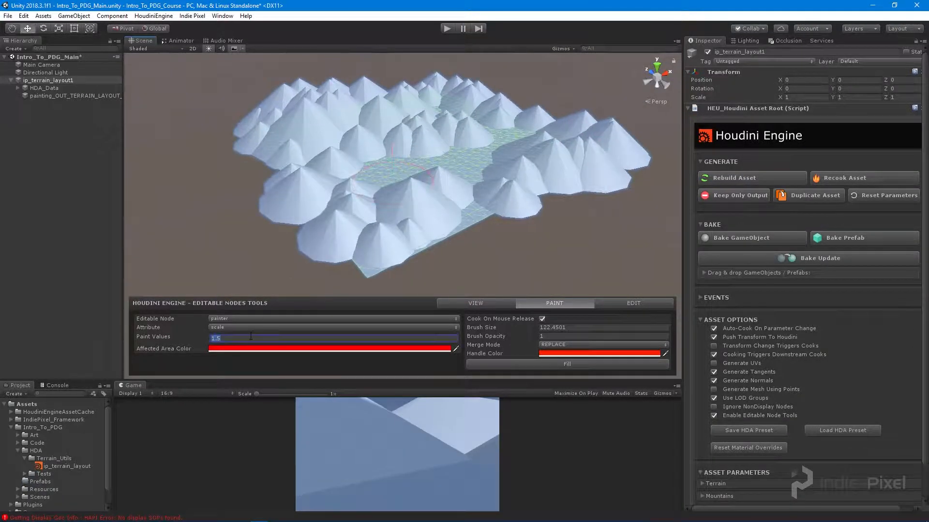
Set the scale paint value to 0.5 and paint it across the small hills in the terrain's interior
{"action": "left_click_drag", "start_coordinate": [381, 160], "coordinate": [402, 226], "text": "alt"}
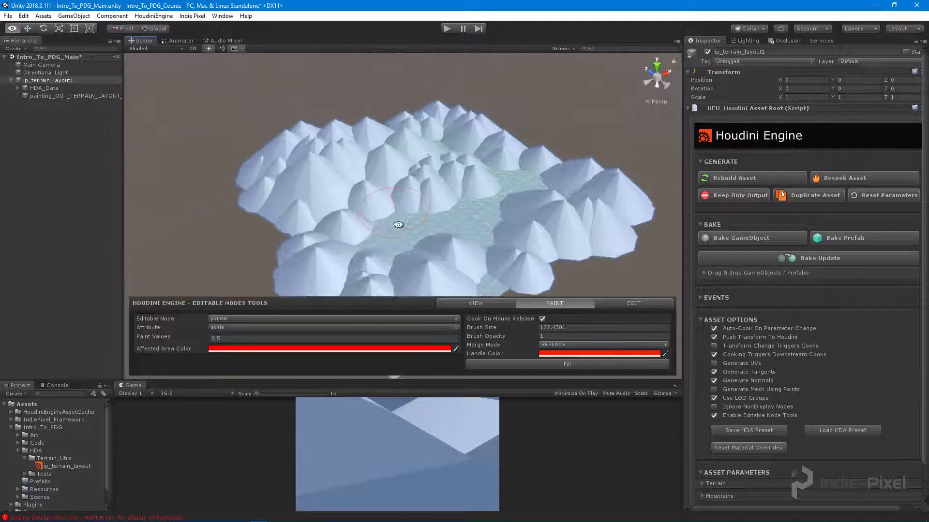
{"action": "right_click_drag", "start_coordinate": [401, 226], "coordinate": [452, 217], "text": "alt"}
{"action": "middle_click_drag", "start_coordinate": [452, 218], "coordinate": [436, 232], "text": "alt"}
{"action": "mouse_move", "coordinate": [362, 240]}
{"action": "left_mouse_down"}
{"action": "mouse_move", "coordinate": [398, 190]}
{"action": "mouse_move", "coordinate": [523, 214]}
{"action": "mouse_move", "coordinate": [342, 178]}
{"action": "mouse_move", "coordinate": [396, 166]}
{"action": "mouse_move", "coordinate": [268, 170]}
{"action": "mouse_move", "coordinate": [373, 160]}
{"action": "mouse_move", "coordinate": [406, 145]}
{"action": "left_mouse_up"}
{"action": "right_click_drag", "start_coordinate": [407, 145], "coordinate": [519, 136], "text": "alt"}
{"action": "left_click_drag", "start_coordinate": [518, 136], "coordinate": [339, 272], "text": "alt"}
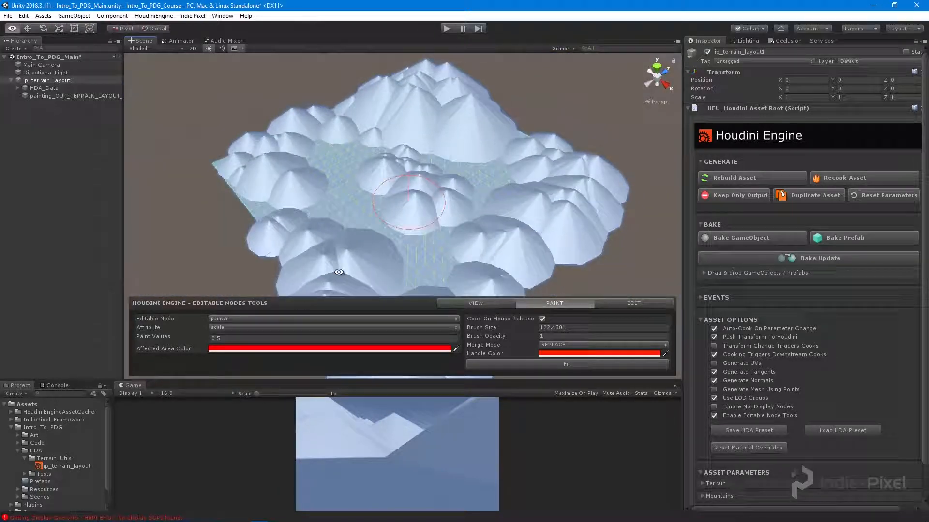
Set the scale paint value to 1.2 and paint it along the terrain edge running from the tallest mountains to the adjacent corner
{"action": "left_click", "coordinate": [240, 337]}
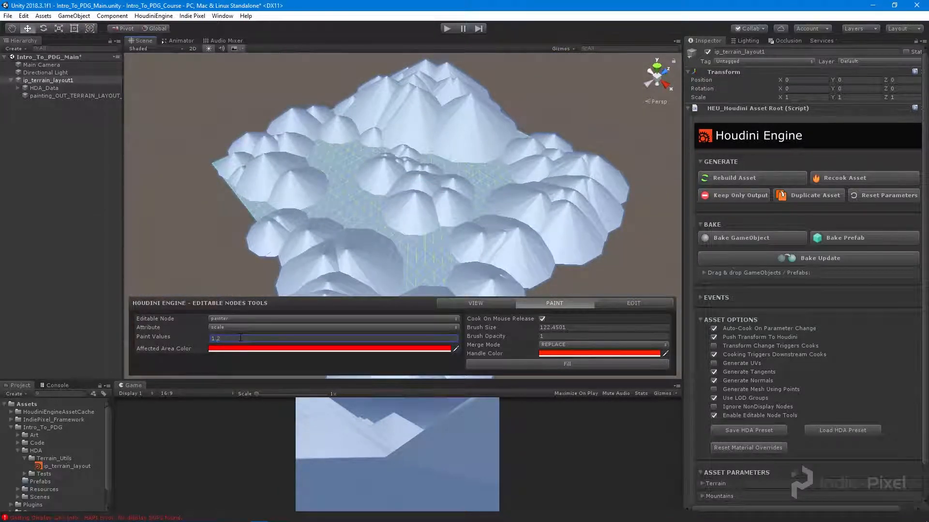
{"action": "left_click_drag", "start_coordinate": [329, 118], "coordinate": [312, 126]}
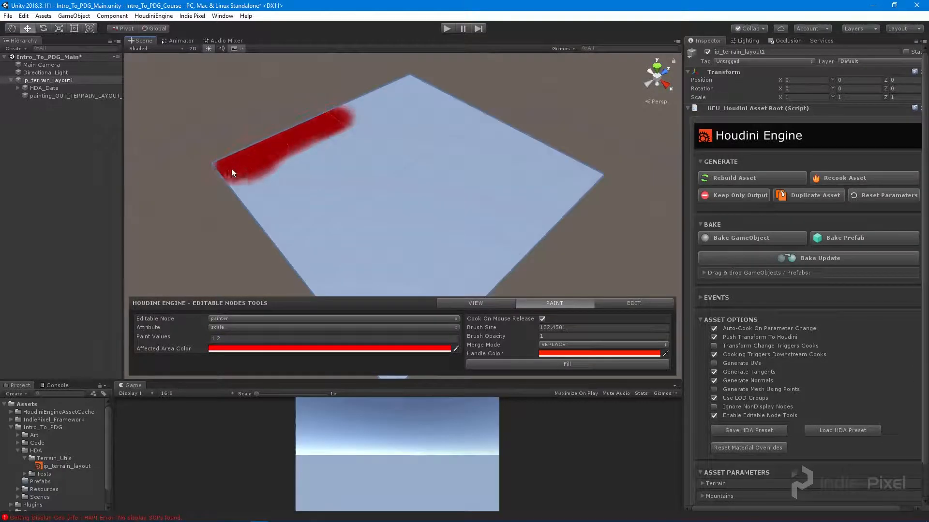
{"action": "mouse_move", "coordinate": [380, 209]}
{"action": "left_mouse_down", "text": "alt"}
{"action": "mouse_move", "coordinate": [284, 152]}
{"action": "mouse_move", "coordinate": [341, 139]}
{"action": "mouse_move", "coordinate": [478, 168]}
{"action": "mouse_move", "coordinate": [353, 232]}
{"action": "mouse_move", "coordinate": [310, 271]}
{"action": "left_mouse_up", "text": "alt"}
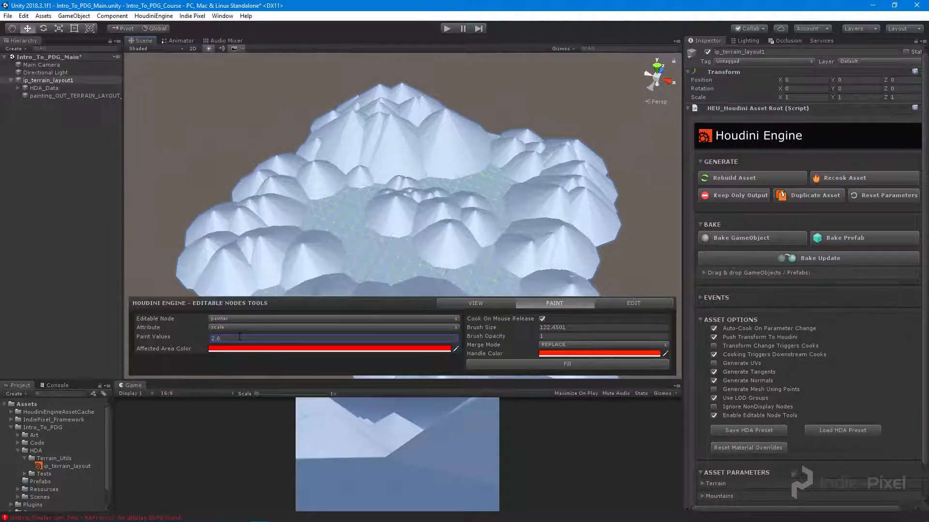
Set the scale paint value to 2.6 and paint it over the corner that holds the tallest mountains
{"action": "left_click_drag", "start_coordinate": [353, 289], "coordinate": [421, 182], "text": "alt"}
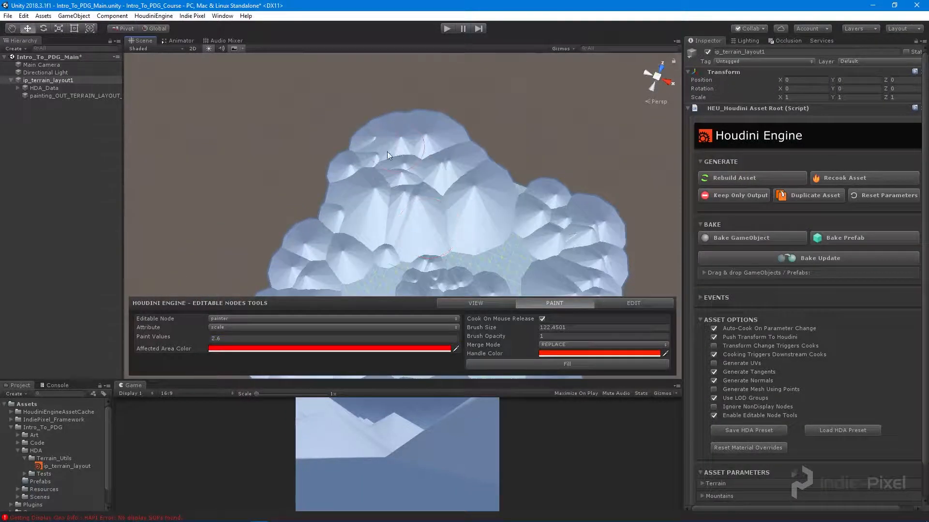
{"action": "mouse_move", "coordinate": [387, 152]}
{"action": "left_mouse_down"}
{"action": "mouse_move", "coordinate": [366, 147]}
{"action": "mouse_move", "coordinate": [363, 179]}
{"action": "left_mouse_up"}
{"action": "mouse_move", "coordinate": [540, 242]}
{"action": "left_mouse_down", "text": "alt"}
{"action": "mouse_move", "coordinate": [375, 195]}
{"action": "mouse_move", "coordinate": [418, 224]}
{"action": "left_mouse_up", "text": "alt"}
Set the scale paint value to 1.75 and paint it over the mountains along the terrain's outer edges
{"action": "left_click", "coordinate": [256, 340]}
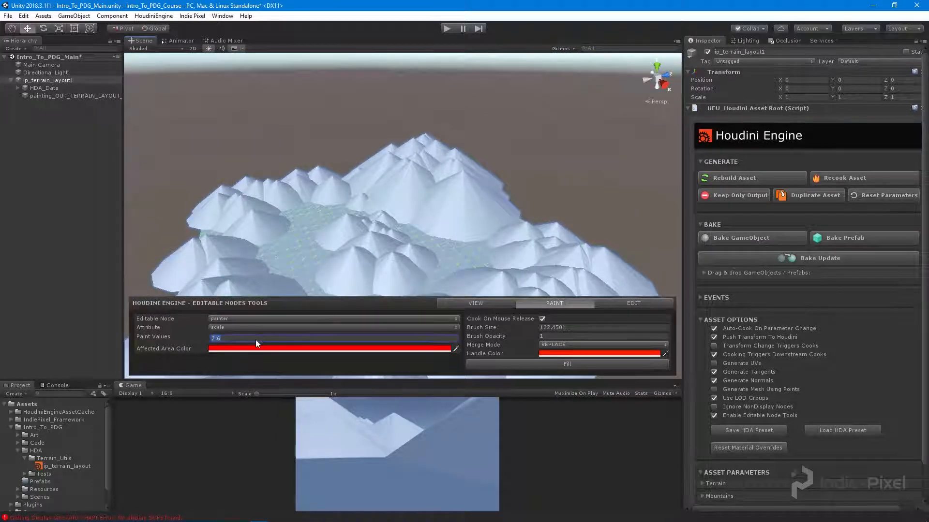
{"action": "type", "text": "1.75"}
{"action": "mouse_move", "coordinate": [433, 181]}
{"action": "left_mouse_down", "text": "alt"}
{"action": "mouse_move", "coordinate": [460, 255]}
{"action": "mouse_move", "coordinate": [422, 207]}
{"action": "left_mouse_up", "text": "alt"}
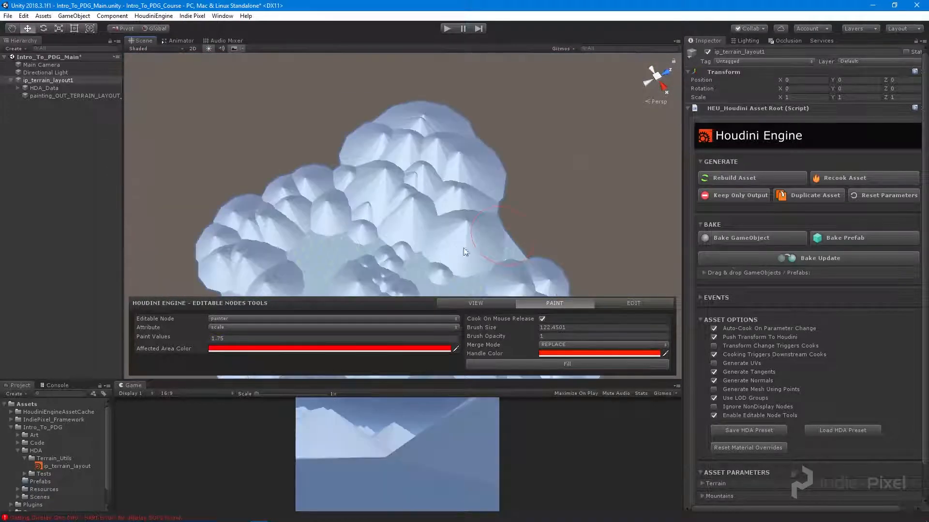
{"action": "mouse_move", "coordinate": [498, 206]}
{"action": "left_mouse_down", "text": "alt"}
{"action": "mouse_move", "coordinate": [359, 155]}
{"action": "mouse_move", "coordinate": [425, 193]}
{"action": "mouse_move", "coordinate": [497, 202]}
{"action": "mouse_move", "coordinate": [501, 231]}
{"action": "left_mouse_up", "text": "alt"}
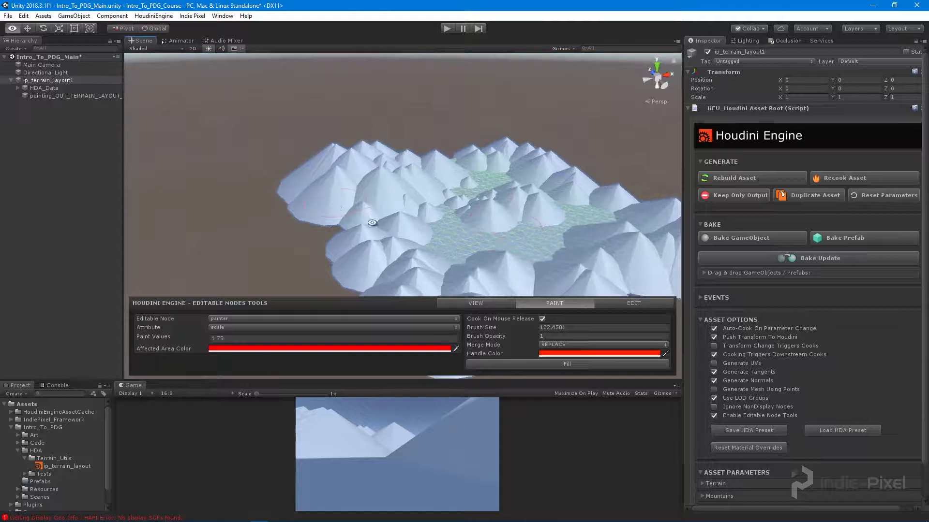
{"action": "mouse_move", "coordinate": [373, 224]}
{"action": "left_mouse_down", "text": "alt"}
{"action": "mouse_move", "coordinate": [381, 230]}
{"action": "mouse_move", "coordinate": [394, 216]}
{"action": "left_mouse_up", "text": "alt"}
{"action": "mouse_move", "coordinate": [480, 262]}
{"action": "left_mouse_down", "text": "alt"}
{"action": "mouse_move", "coordinate": [252, 210]}
{"action": "mouse_move", "coordinate": [518, 201]}
{"action": "mouse_move", "coordinate": [514, 191]}
{"action": "mouse_move", "coordinate": [387, 211]}
{"action": "mouse_move", "coordinate": [427, 210]}
{"action": "left_mouse_up", "text": "alt"}
{"action": "right_click_drag", "start_coordinate": [428, 210], "coordinate": [431, 210], "text": "alt"}
{"action": "mouse_move", "coordinate": [432, 210]}
{"action": "left_mouse_down", "text": "alt"}
{"action": "mouse_move", "coordinate": [605, 196]}
{"action": "mouse_move", "coordinate": [481, 211]}
{"action": "mouse_move", "coordinate": [410, 205]}
{"action": "mouse_move", "coordinate": [440, 197]}
{"action": "left_mouse_up", "text": "alt"}
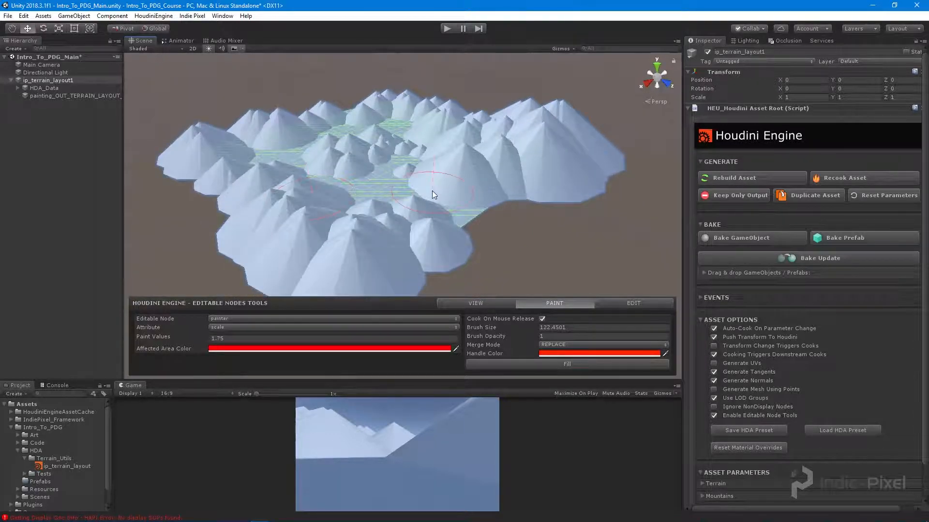
Add scale 1.75 dabs on the remaining low mountains at the terrain's outer corners and check the layout from several angles
{"action": "left_click_drag", "start_coordinate": [423, 192], "coordinate": [378, 167], "text": "alt"}
{"action": "right_click_drag", "start_coordinate": [379, 167], "coordinate": [334, 175], "text": "alt"}
{"action": "mouse_move", "coordinate": [333, 175]}
{"action": "left_mouse_down", "text": "alt"}
{"action": "mouse_move", "coordinate": [370, 206]}
{"action": "mouse_move", "coordinate": [426, 169]}
{"action": "mouse_move", "coordinate": [406, 204]}
{"action": "mouse_move", "coordinate": [305, 183]}
{"action": "left_mouse_up", "text": "alt"}
{"action": "left_click", "coordinate": [315, 183]}
{"action": "mouse_move", "coordinate": [463, 238]}
{"action": "left_mouse_down", "text": "alt"}
{"action": "mouse_move", "coordinate": [317, 172]}
{"action": "mouse_move", "coordinate": [576, 173]}
{"action": "mouse_move", "coordinate": [554, 249]}
{"action": "left_mouse_up", "text": "alt"}
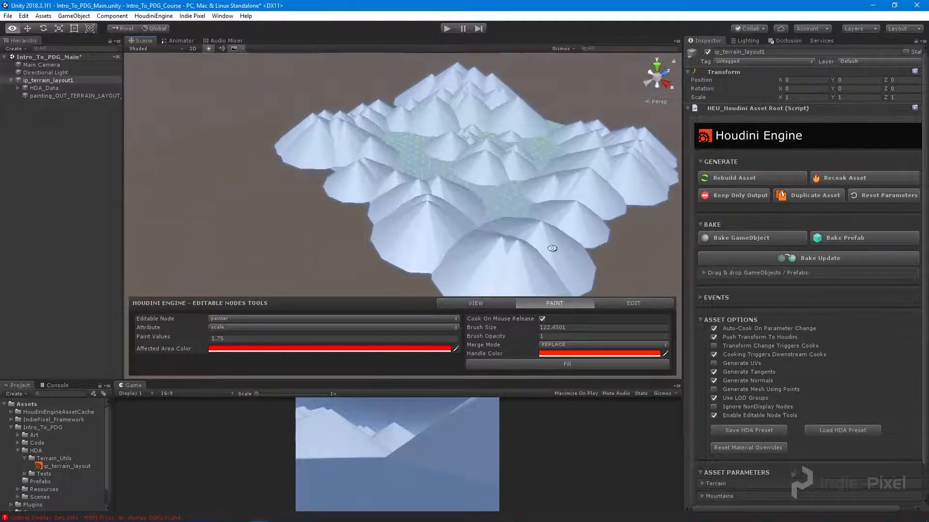
{"action": "left_click", "coordinate": [493, 276]}
{"action": "mouse_move", "coordinate": [591, 223]}
{"action": "left_mouse_down", "text": "alt"}
{"action": "mouse_move", "coordinate": [454, 203]}
{"action": "mouse_move", "coordinate": [515, 245]}
{"action": "mouse_move", "coordinate": [465, 184]}
{"action": "mouse_move", "coordinate": [369, 137]}
{"action": "mouse_move", "coordinate": [516, 131]}
{"action": "mouse_move", "coordinate": [569, 180]}
{"action": "mouse_move", "coordinate": [456, 196]}
{"action": "mouse_move", "coordinate": [323, 255]}
{"action": "mouse_move", "coordinate": [307, 184]}
{"action": "mouse_move", "coordinate": [336, 186]}
{"action": "left_mouse_up", "text": "alt"}
{"action": "right_click_drag", "start_coordinate": [335, 186], "coordinate": [452, 175], "text": "alt"}
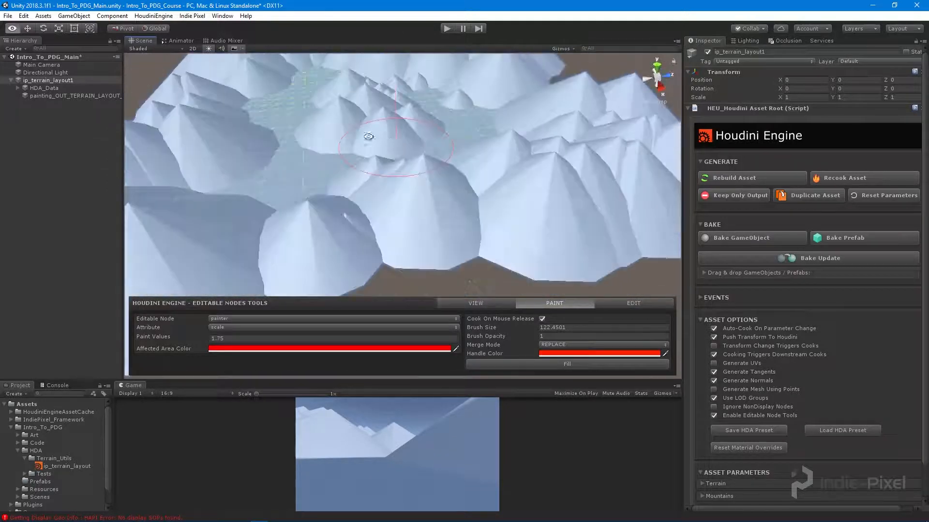
{"action": "left_click_drag", "start_coordinate": [452, 175], "coordinate": [408, 195], "text": "alt"}
{"action": "scroll", "coordinate": [435, 168], "scroll_direction": "down", "scroll_amount": 8}
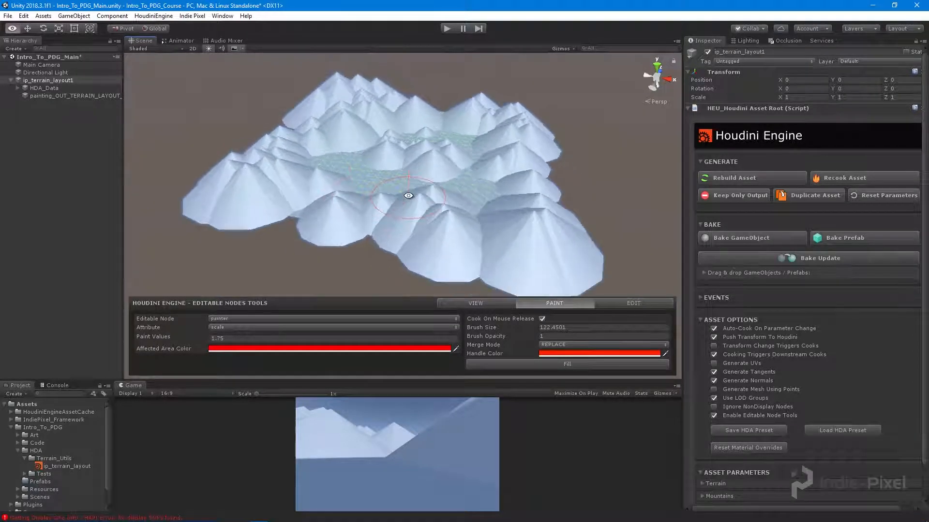